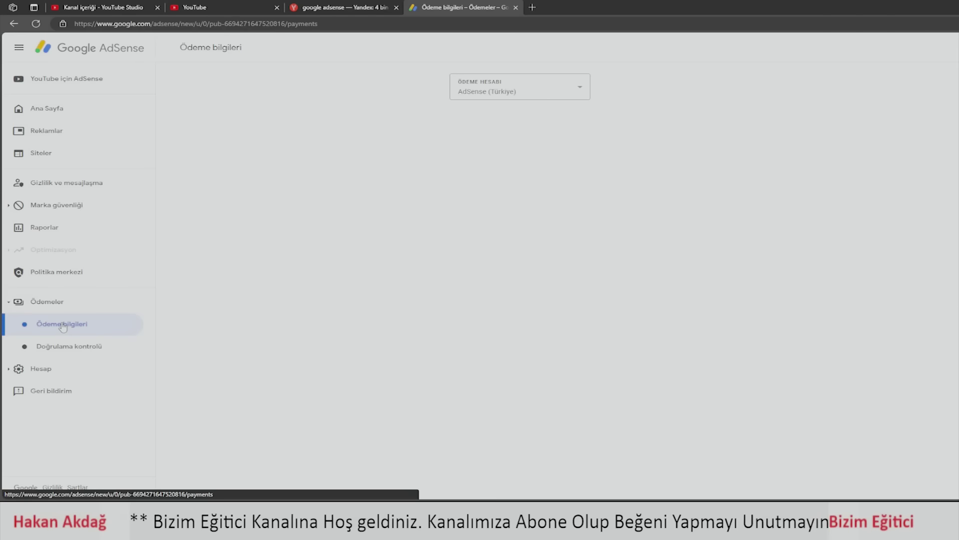
- Go from payment info and payment settings to manage the US tax information (approved W-8BEN)
{"action": "left_click", "coordinate": [62, 326]}
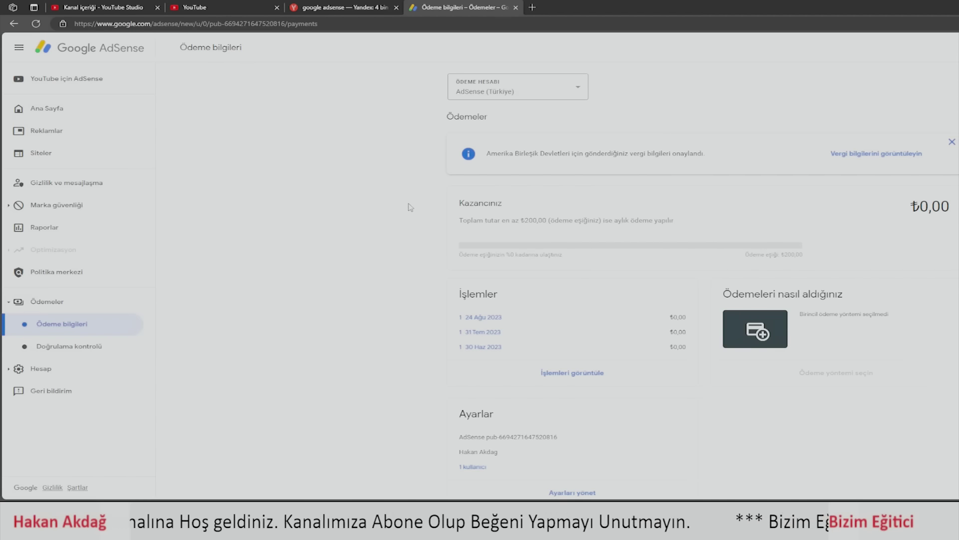
{"action": "scroll", "coordinate": [410, 206], "scroll_direction": "down", "scroll_amount": 1}
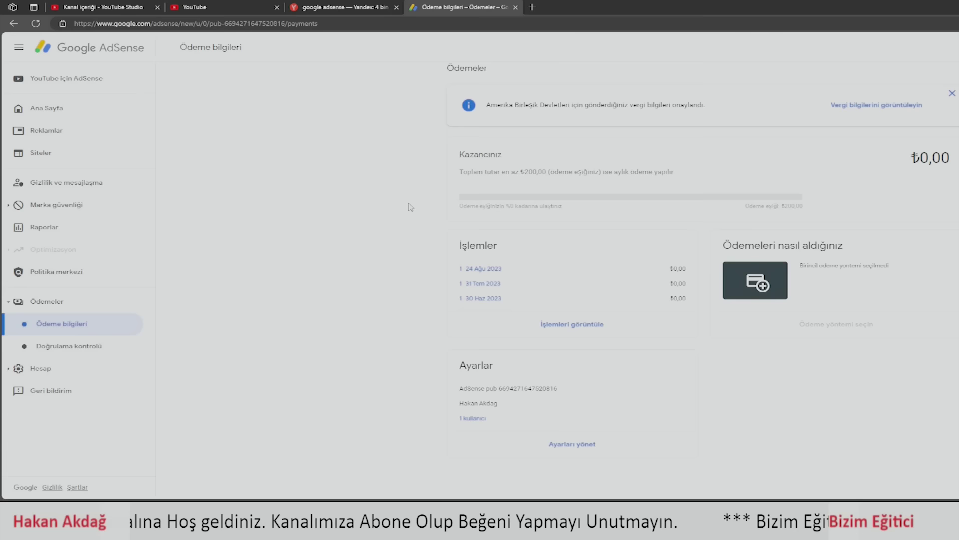
{"action": "left_click", "coordinate": [583, 445]}
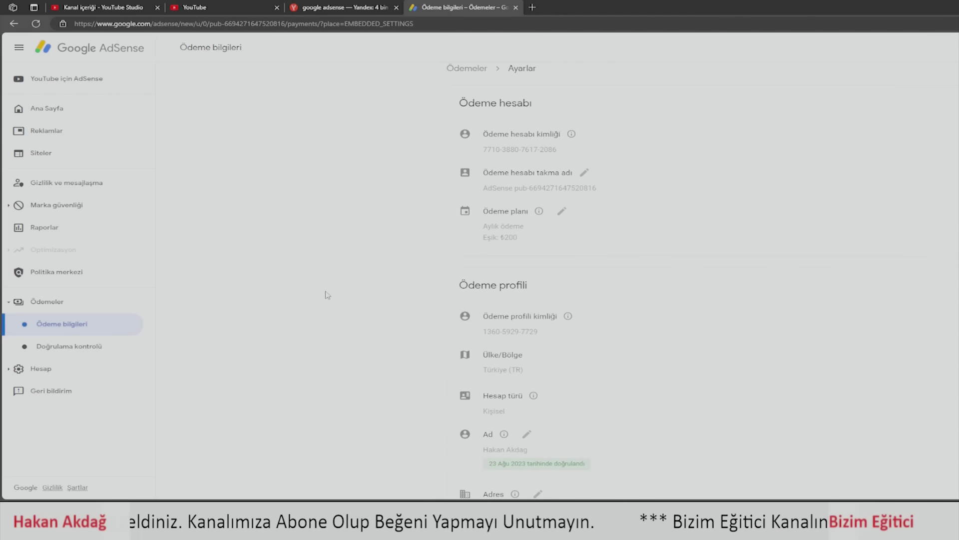
{"action": "scroll", "coordinate": [328, 294], "scroll_direction": "down", "scroll_amount": 4}
{"action": "scroll", "coordinate": [327, 295], "scroll_direction": "down", "scroll_amount": 3}
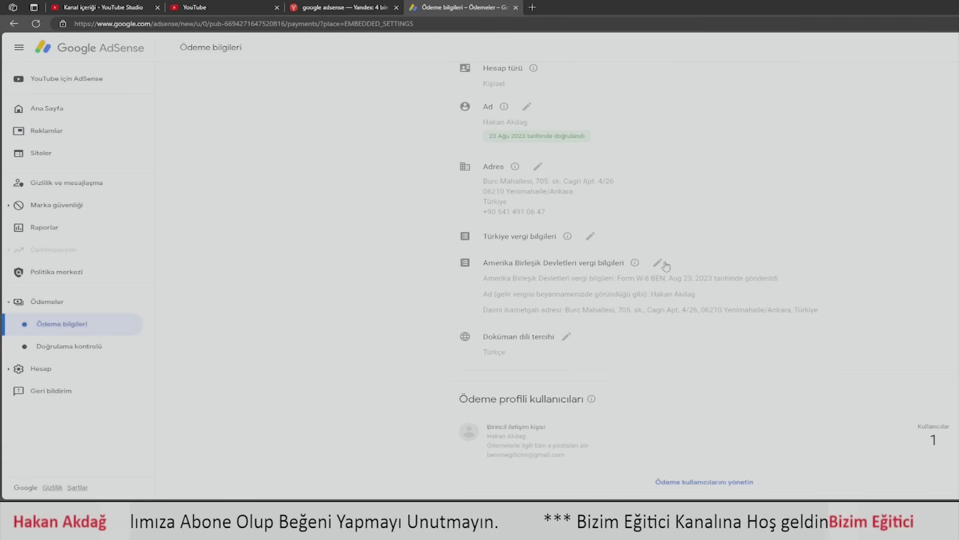
{"action": "left_click", "coordinate": [658, 263]}
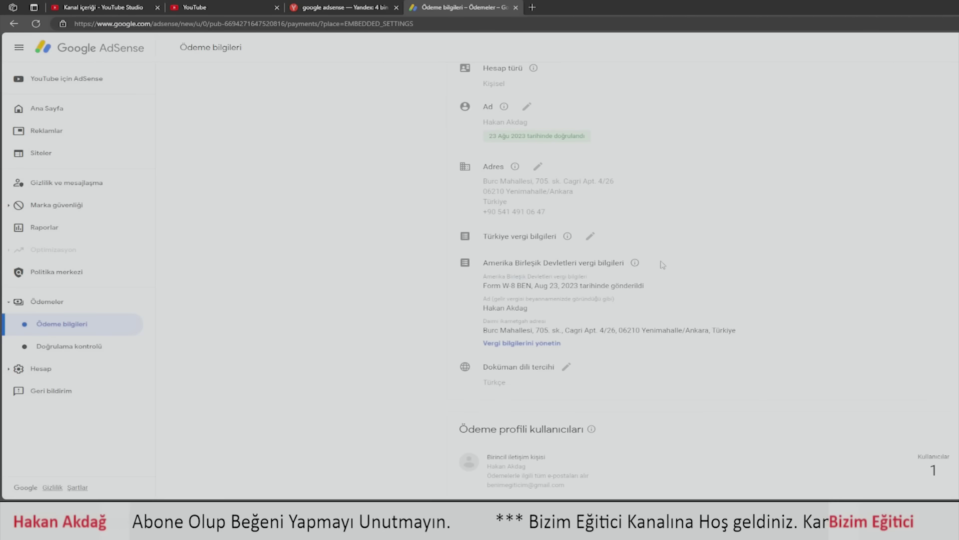
{"action": "left_click", "coordinate": [543, 344]}
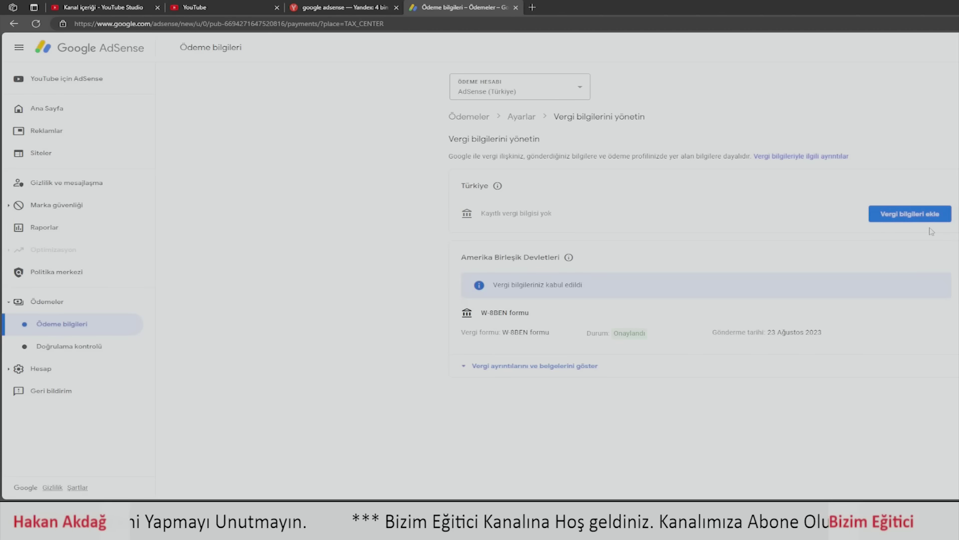
- Submit a new tax form as Kişisel, not a US citizen or resident, and choose W-8BEN
{"action": "left_click", "coordinate": [543, 367]}
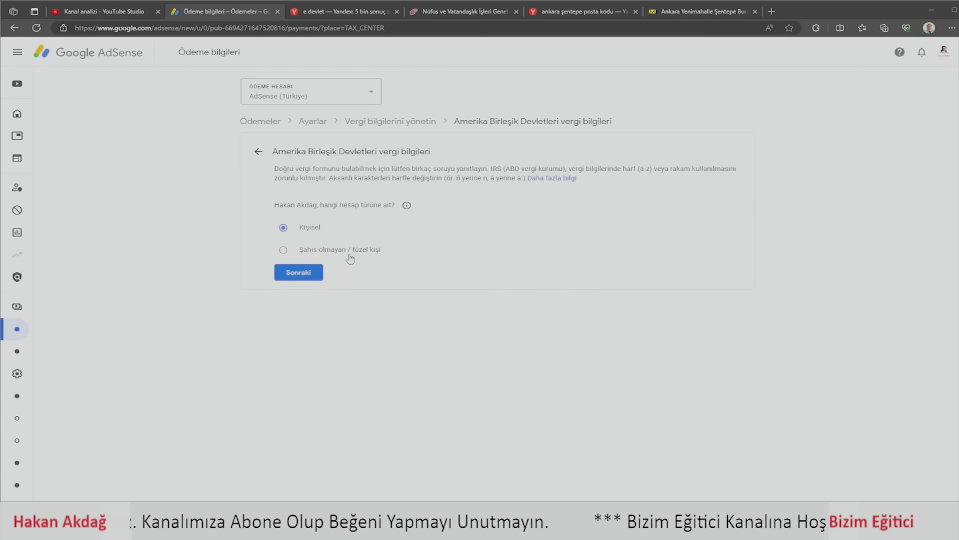
{"action": "left_click", "coordinate": [303, 278]}
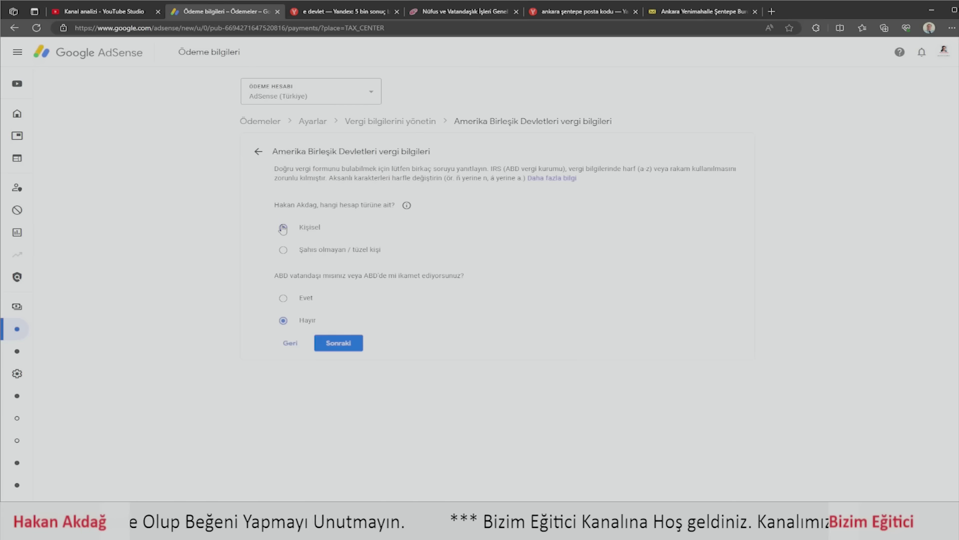
{"action": "left_click", "coordinate": [338, 343]}
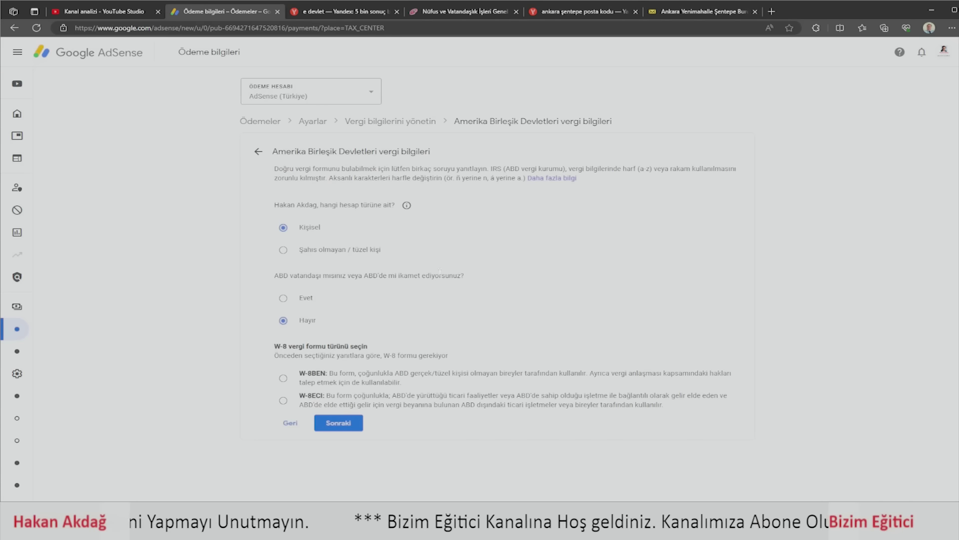
{"action": "left_click", "coordinate": [283, 379]}
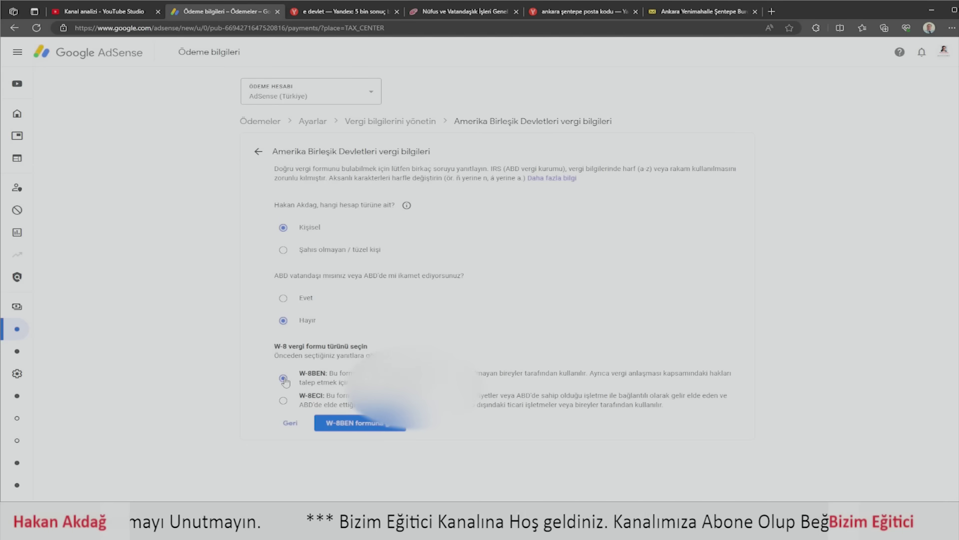
{"action": "left_click", "coordinate": [382, 430]}
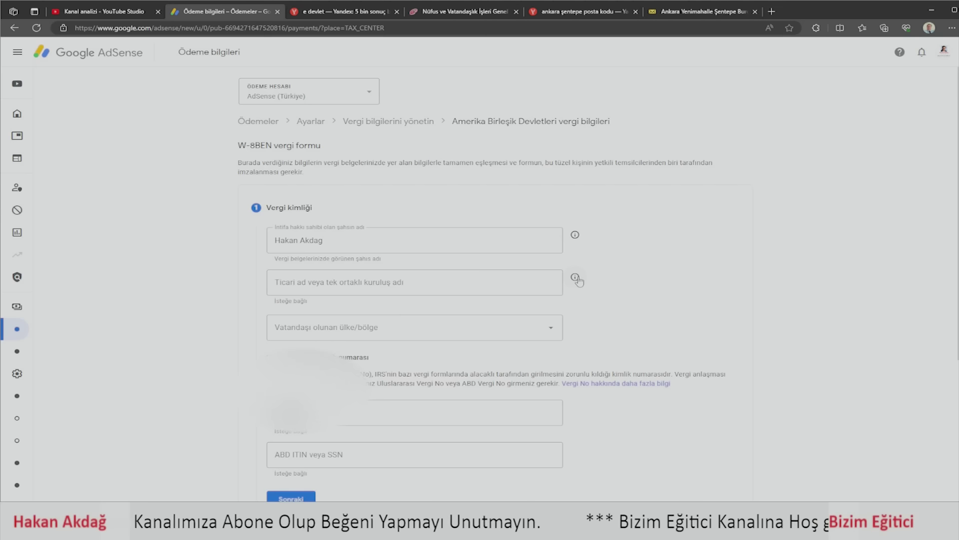
- Set citizenship country to Türkiye, enter the foreign tax ID number, and continue to Adres
{"action": "left_click", "coordinate": [539, 330]}
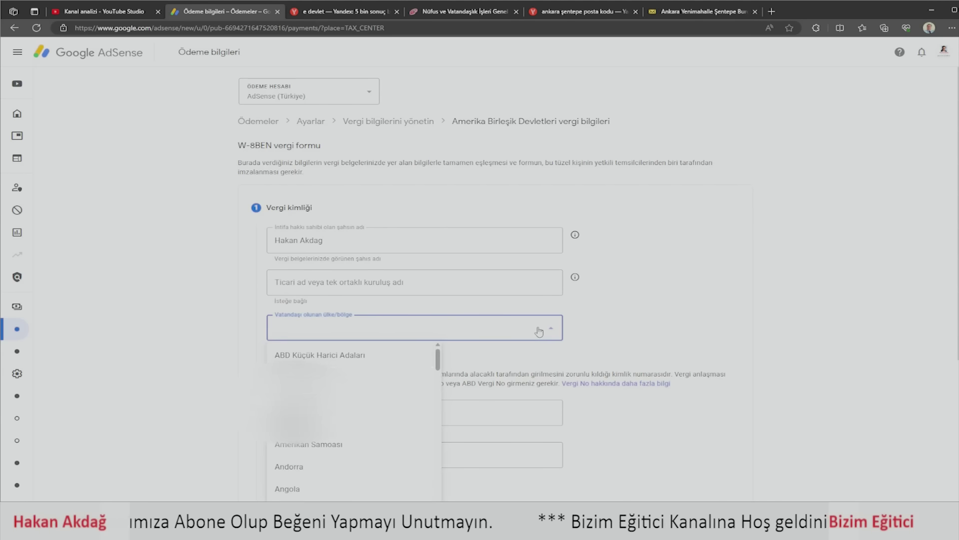
{"action": "scroll", "coordinate": [390, 367], "scroll_direction": "down", "scroll_amount": 20}
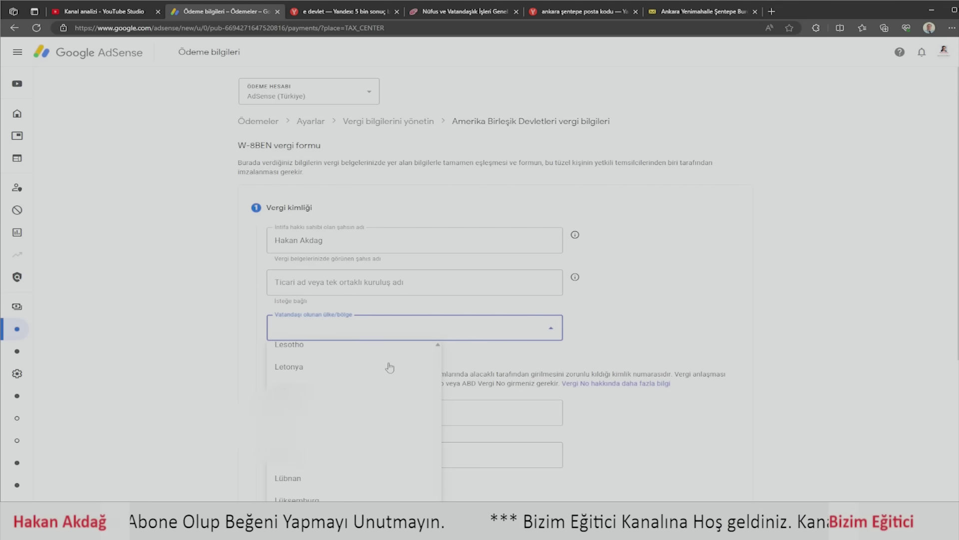
{"action": "scroll", "coordinate": [390, 367], "scroll_direction": "down", "scroll_amount": 3}
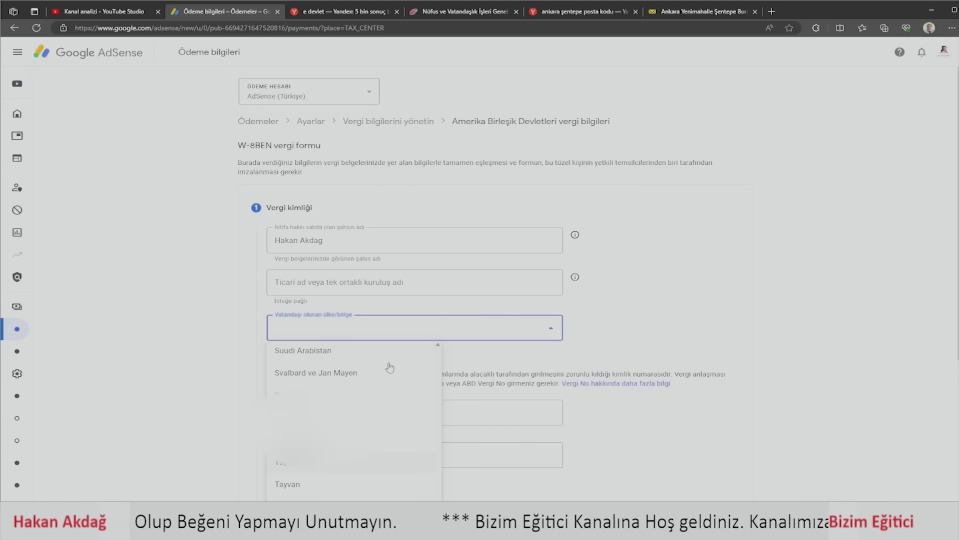
{"action": "scroll", "coordinate": [390, 368], "scroll_direction": "down", "scroll_amount": 4}
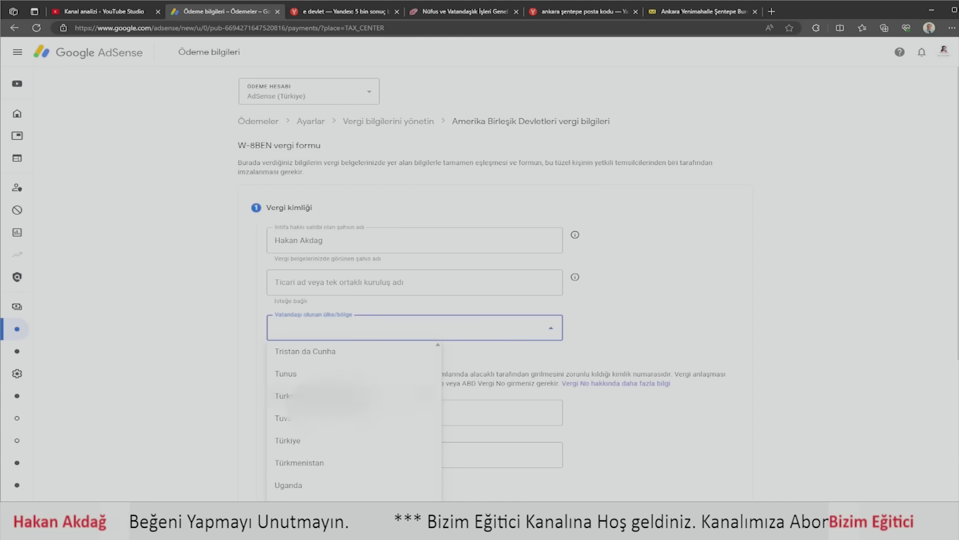
{"action": "left_click", "coordinate": [298, 443]}
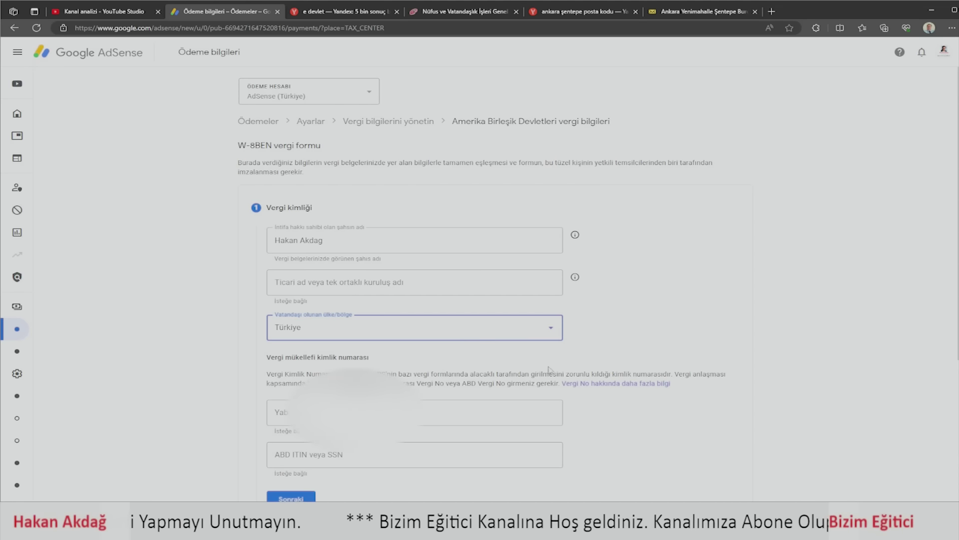
{"action": "left_click", "coordinate": [275, 413]}
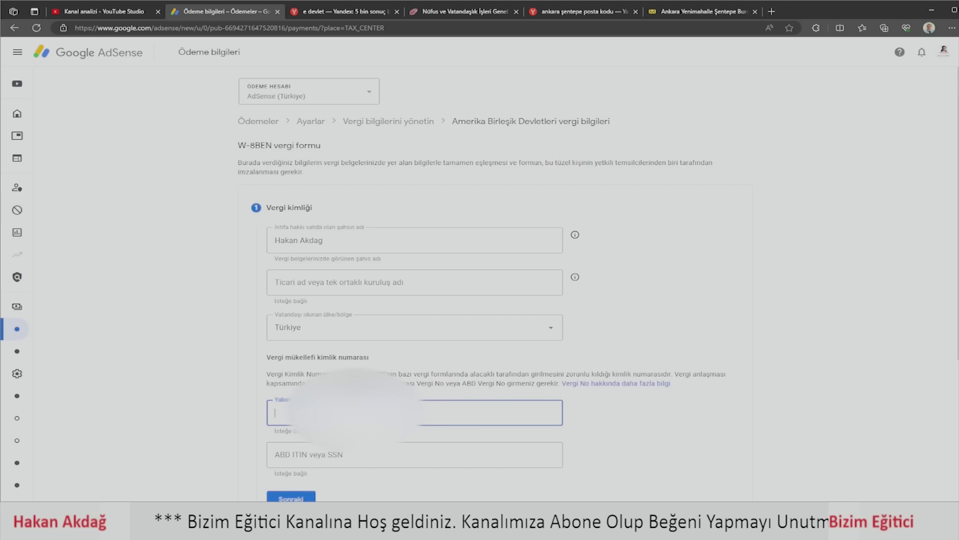
{"action": "type", "text": "171"}
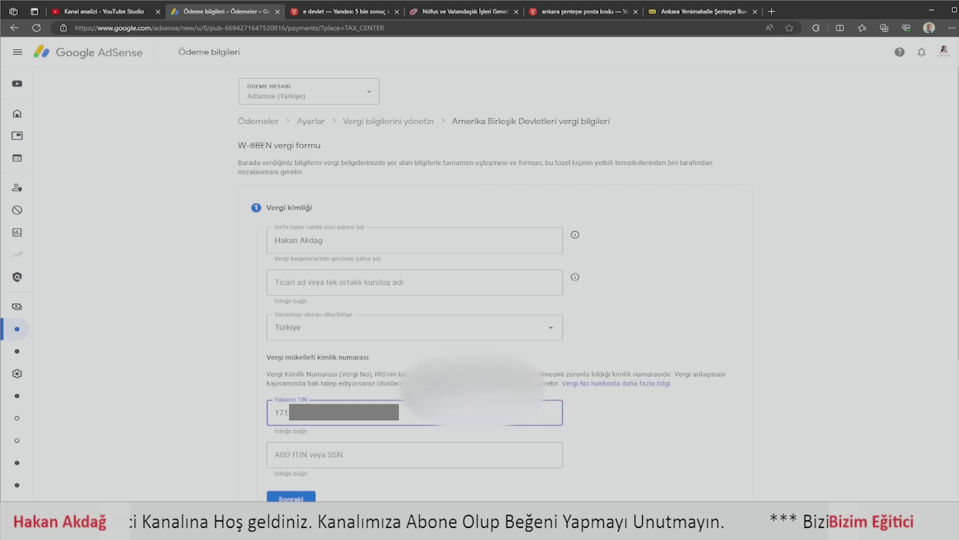
{"action": "scroll", "coordinate": [425, 406], "scroll_direction": "down", "scroll_amount": 2}
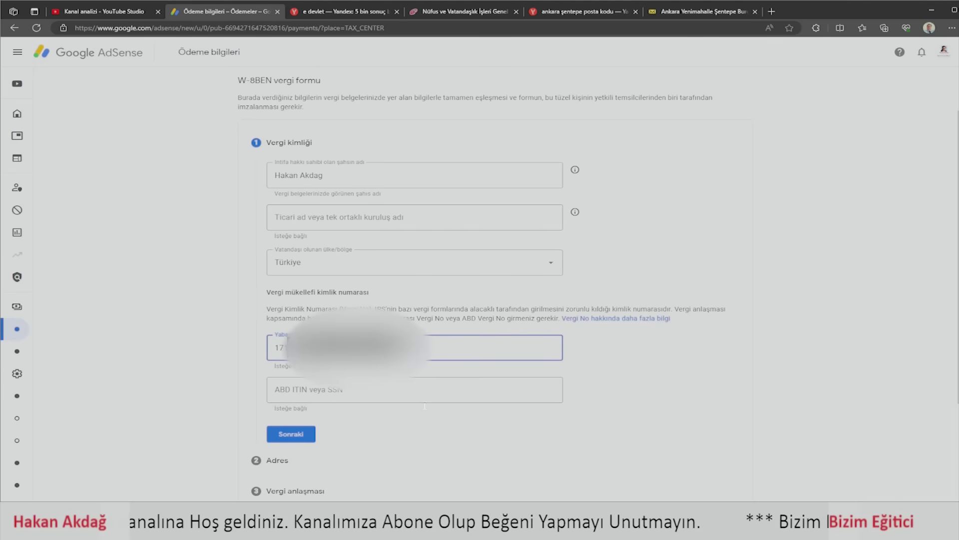
{"action": "left_click", "coordinate": [290, 434]}
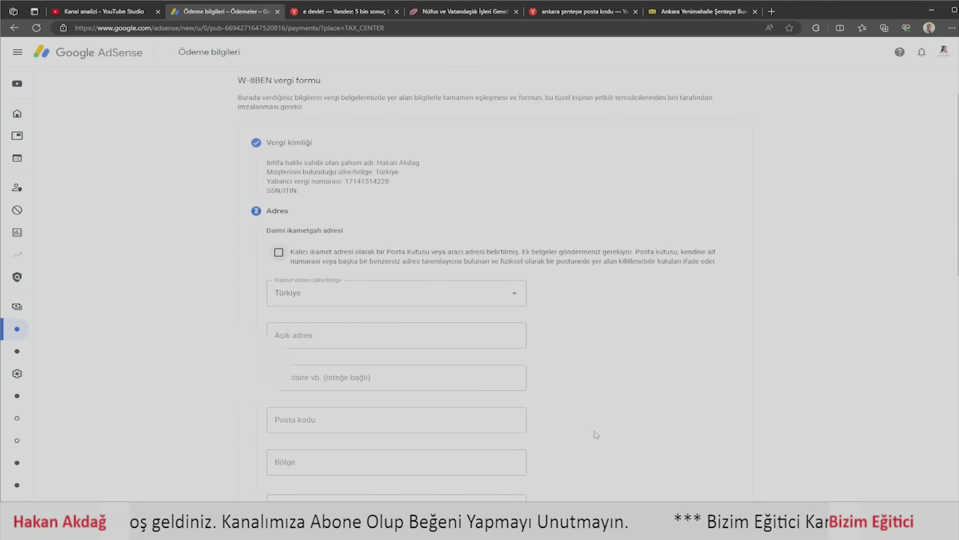
- Fill the permanent street address from the saved Türkiye address
{"action": "scroll", "coordinate": [596, 435], "scroll_direction": "down", "scroll_amount": 5}
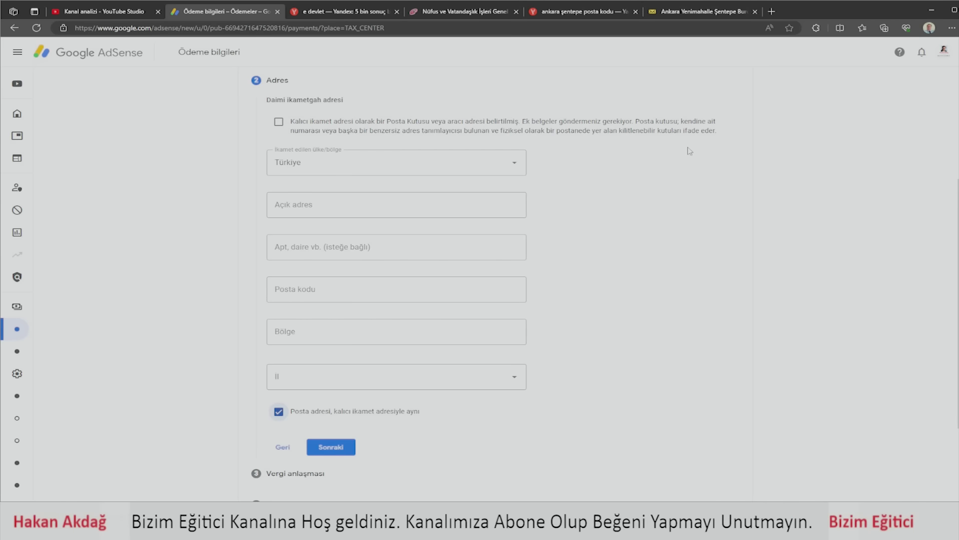
{"action": "left_click", "coordinate": [333, 210]}
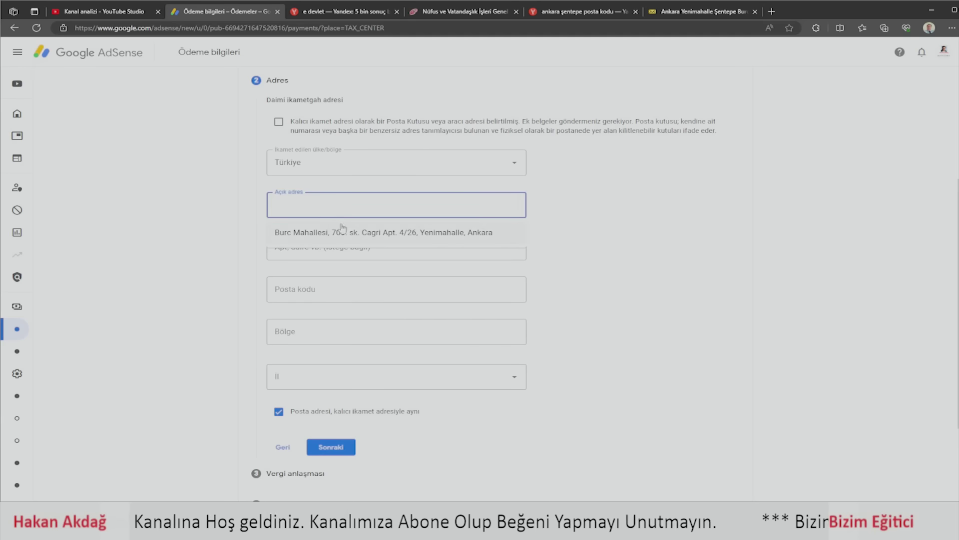
{"action": "left_click", "coordinate": [349, 231]}
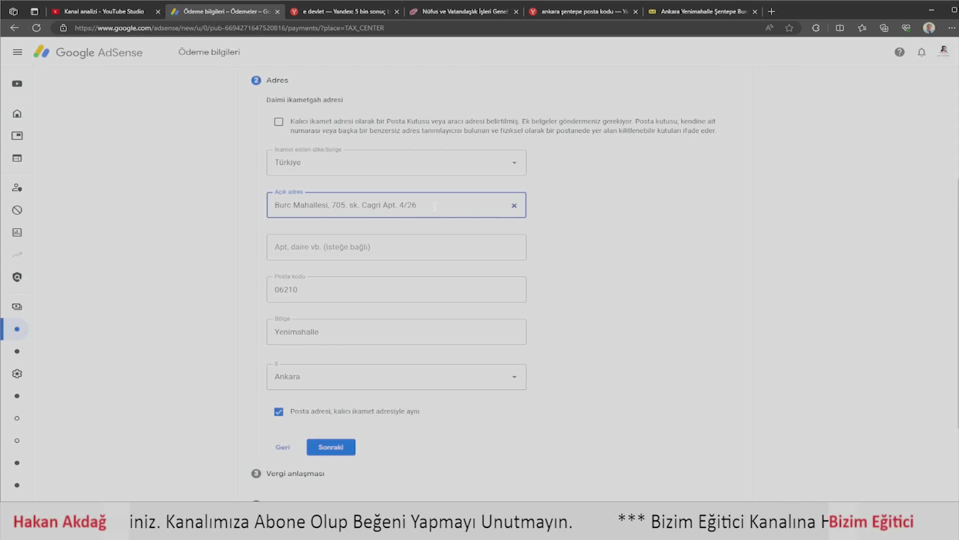
- Move the apartment details from the street line into the Apt line and submit the address
{"action": "left_click_drag", "start_coordinate": [436, 207], "coordinate": [364, 206]}
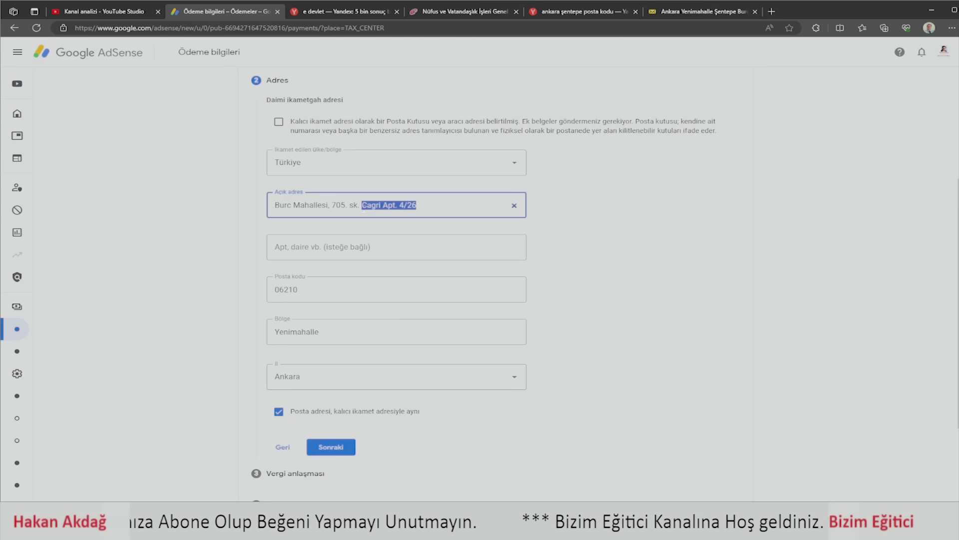
{"action": "key", "text": "ctrl+x"}
{"action": "left_click", "coordinate": [338, 245]}
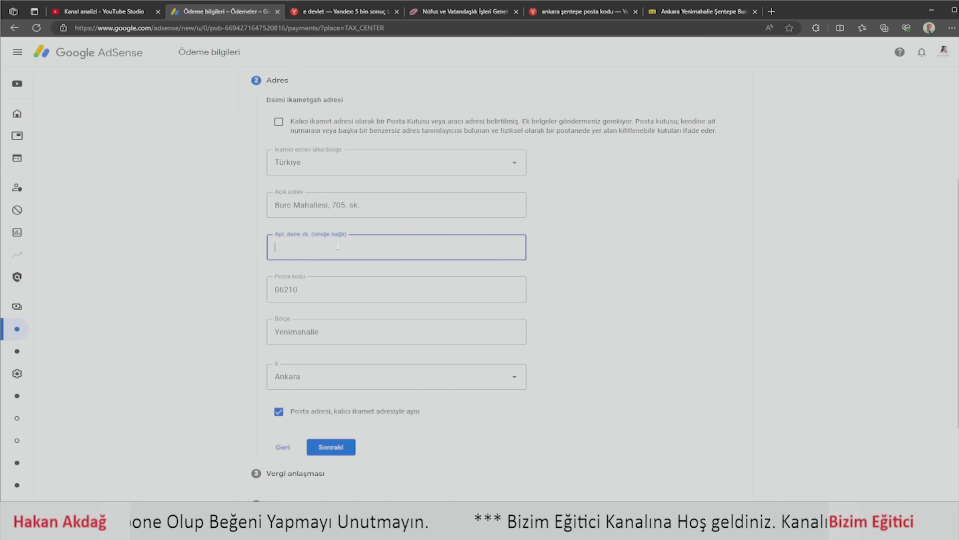
{"action": "key", "text": "ctrl+v"}
{"action": "left_click", "coordinate": [621, 234]}
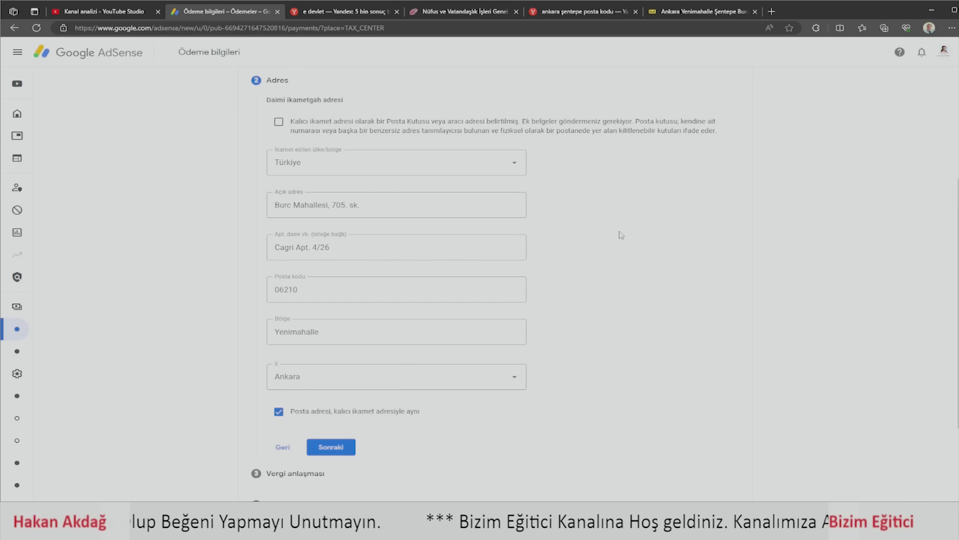
{"action": "scroll", "coordinate": [621, 235], "scroll_direction": "down", "scroll_amount": 3}
{"action": "scroll", "coordinate": [621, 235], "scroll_direction": "up", "scroll_amount": 3}
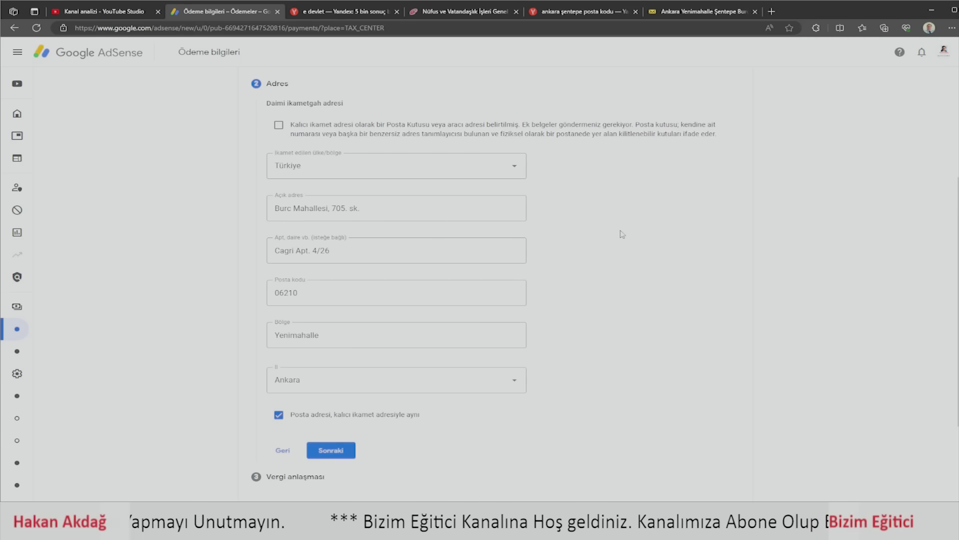
{"action": "left_click", "coordinate": [339, 456]}
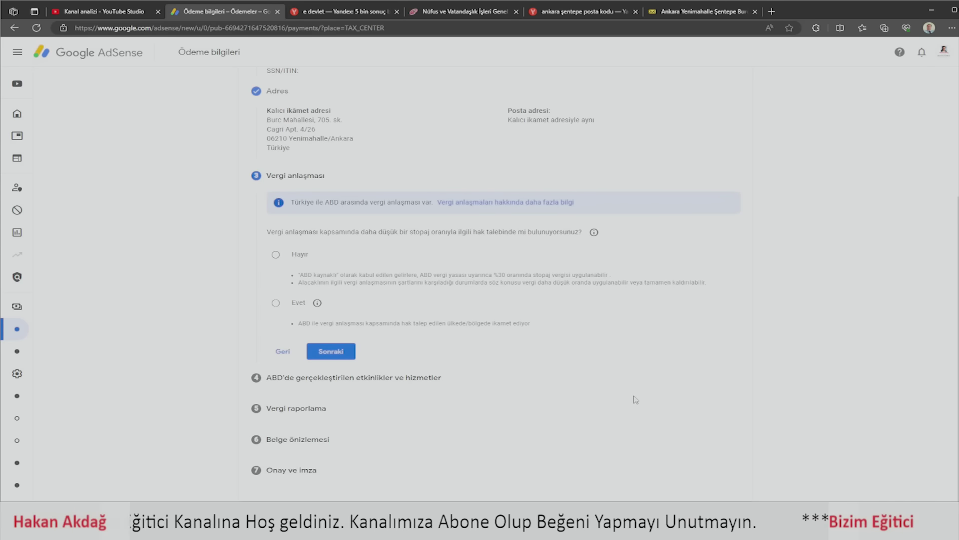
- Claim reduced treaty withholding as a resident of treaty country Türkiye
{"action": "left_click", "coordinate": [277, 304]}
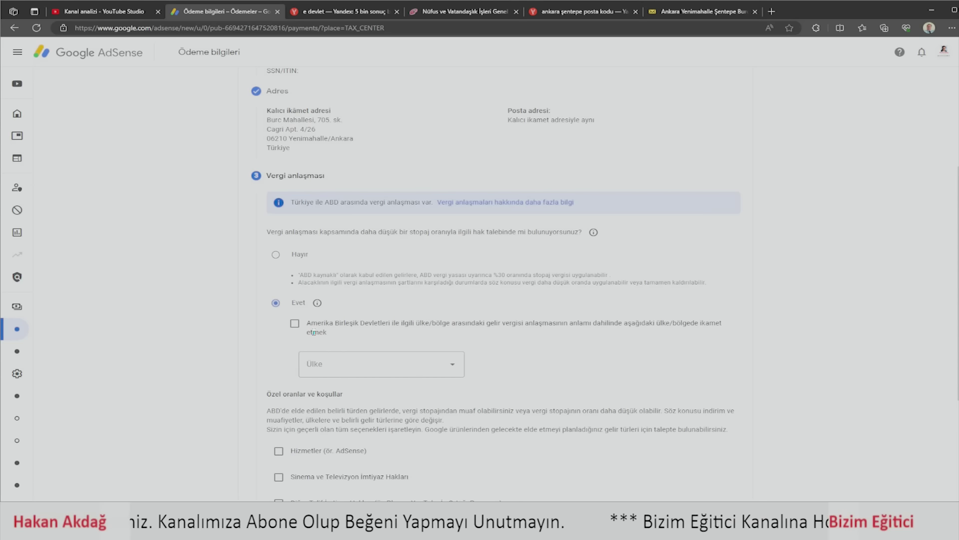
{"action": "left_click", "coordinate": [294, 323]}
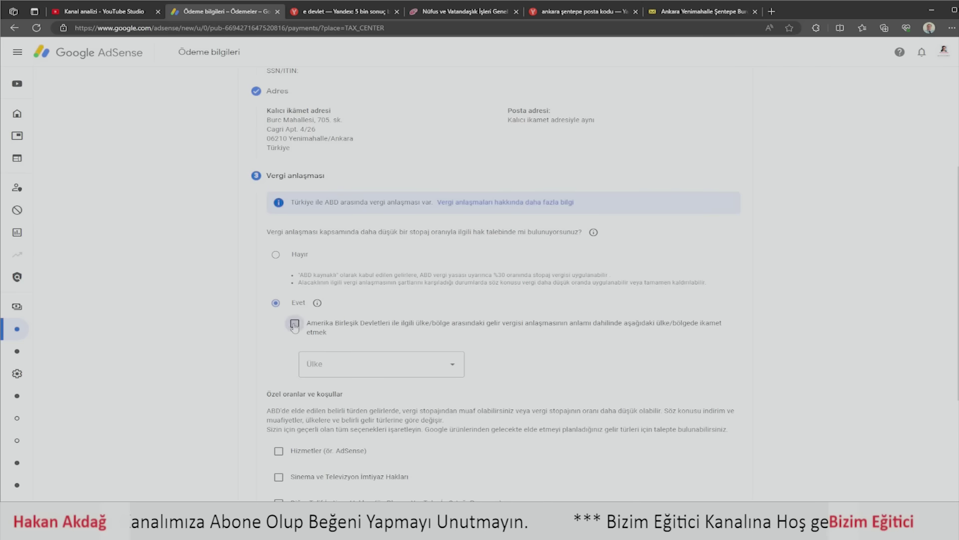
{"action": "left_click", "coordinate": [439, 366]}
{"action": "scroll", "coordinate": [439, 365], "scroll_direction": "down", "scroll_amount": 4}
{"action": "scroll", "coordinate": [355, 339], "scroll_direction": "down", "scroll_amount": 20}
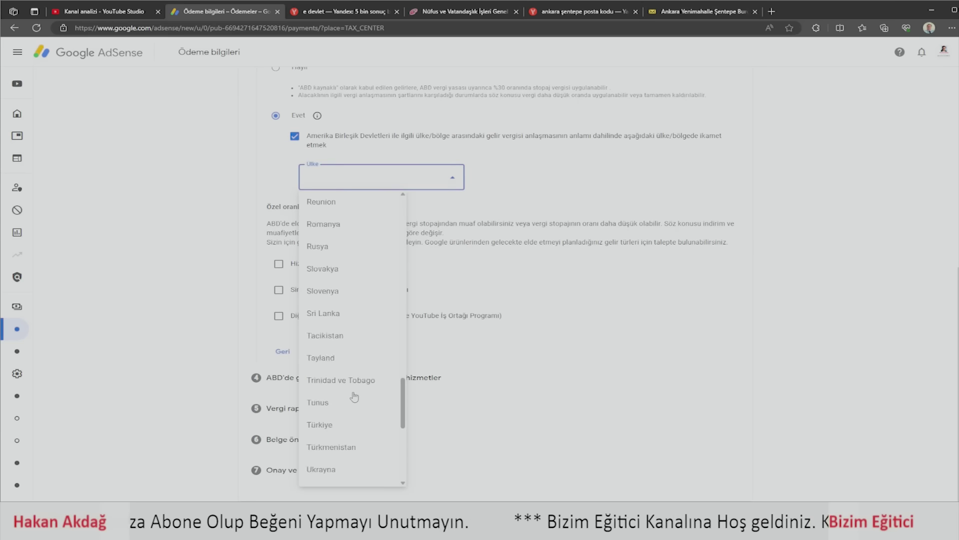
{"action": "scroll", "coordinate": [349, 316], "scroll_direction": "up", "scroll_amount": 3}
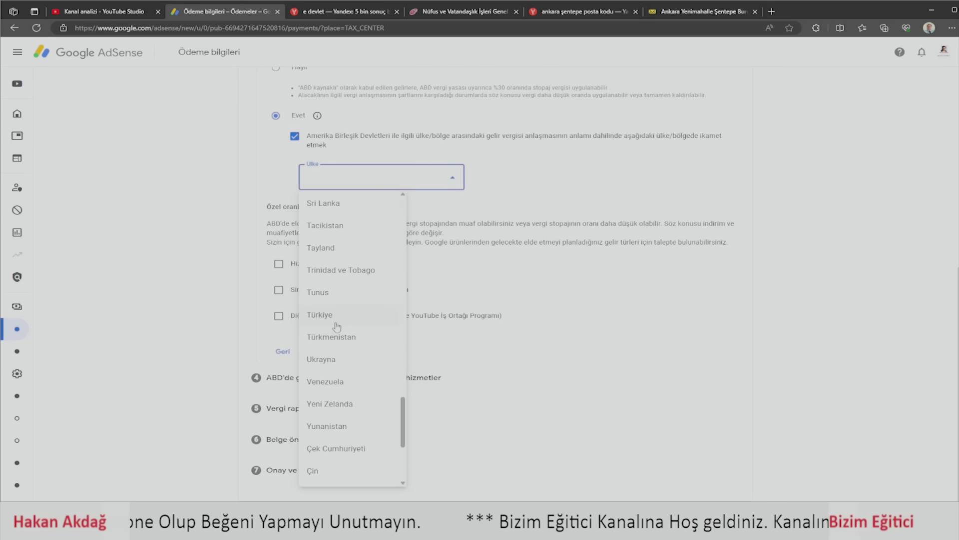
{"action": "left_click", "coordinate": [376, 319]}
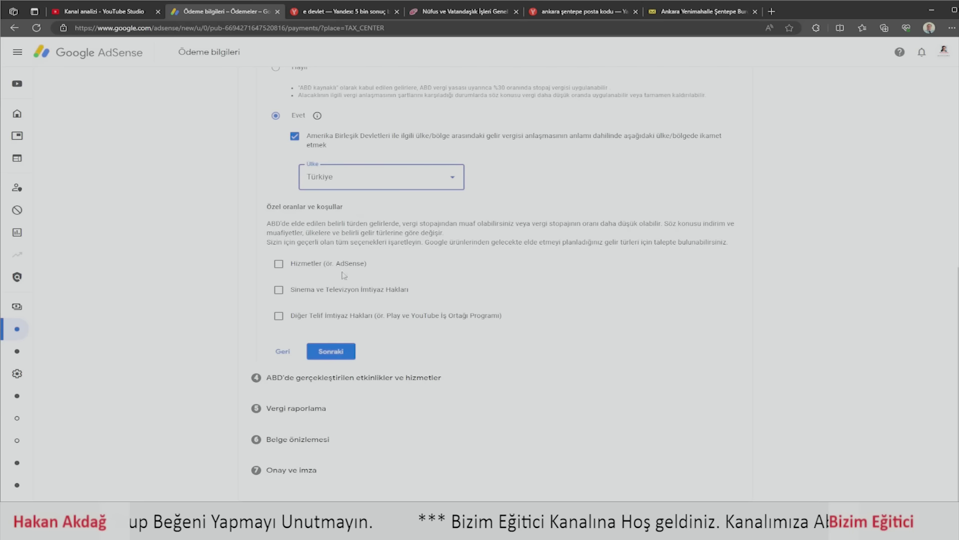
- Claim services income at %0 under Madde 7, paragraf 1, confirming treaty conditions
{"action": "left_click", "coordinate": [278, 265]}
{"action": "left_click", "coordinate": [441, 302]}
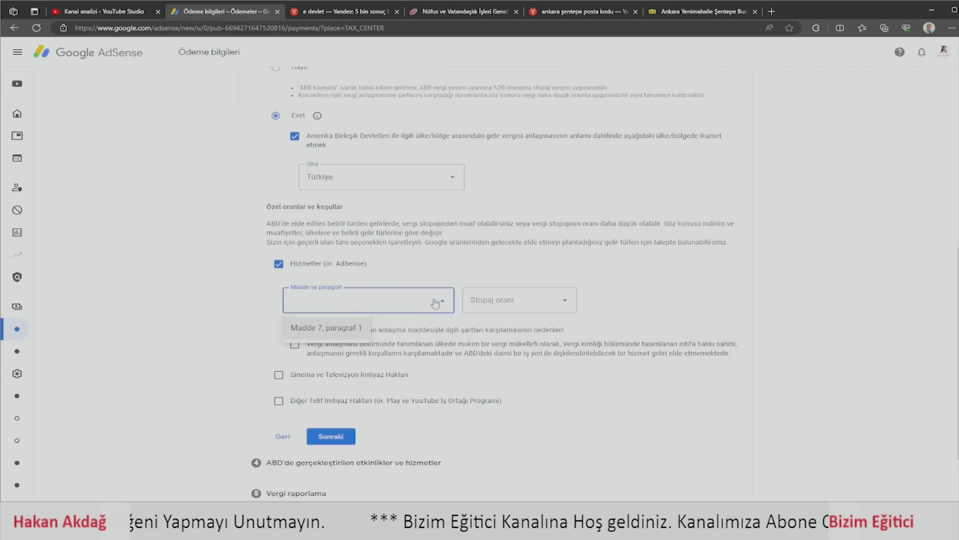
{"action": "left_click", "coordinate": [342, 327]}
{"action": "left_click", "coordinate": [566, 300]}
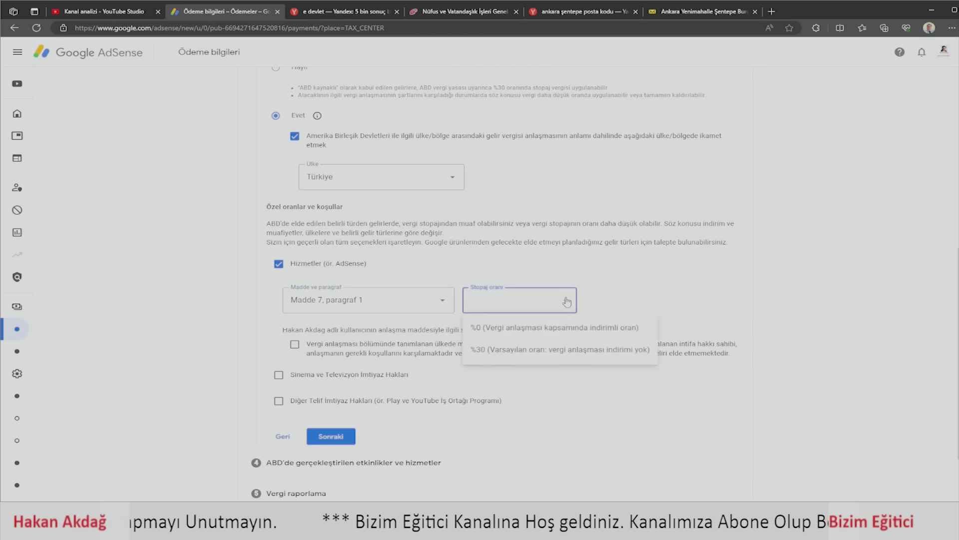
{"action": "left_click", "coordinate": [539, 328]}
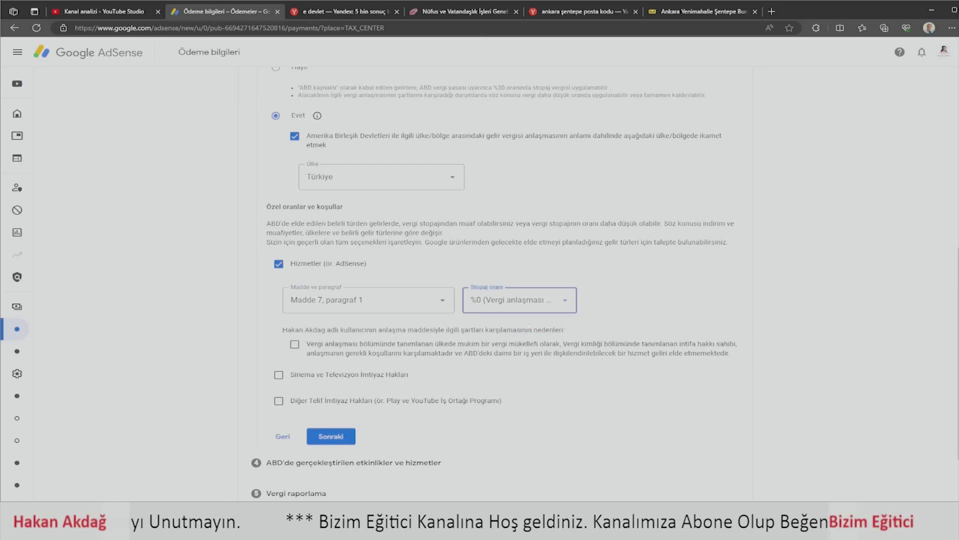
{"action": "left_click", "coordinate": [295, 344]}
- Add film and television royalties at %10 under Madde 12, paragraf 2, confirming conditions
{"action": "left_click", "coordinate": [278, 375]}
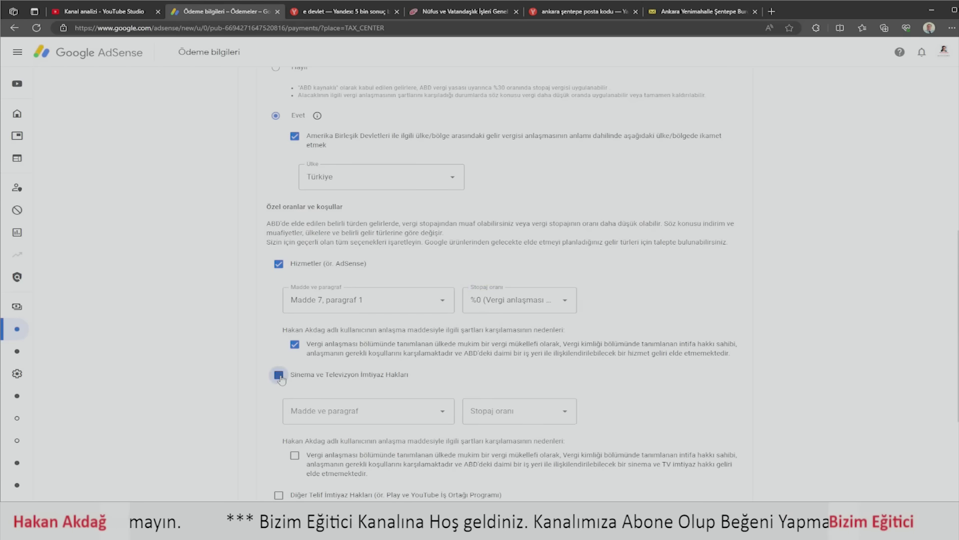
{"action": "left_click", "coordinate": [378, 420]}
{"action": "left_click", "coordinate": [356, 440]}
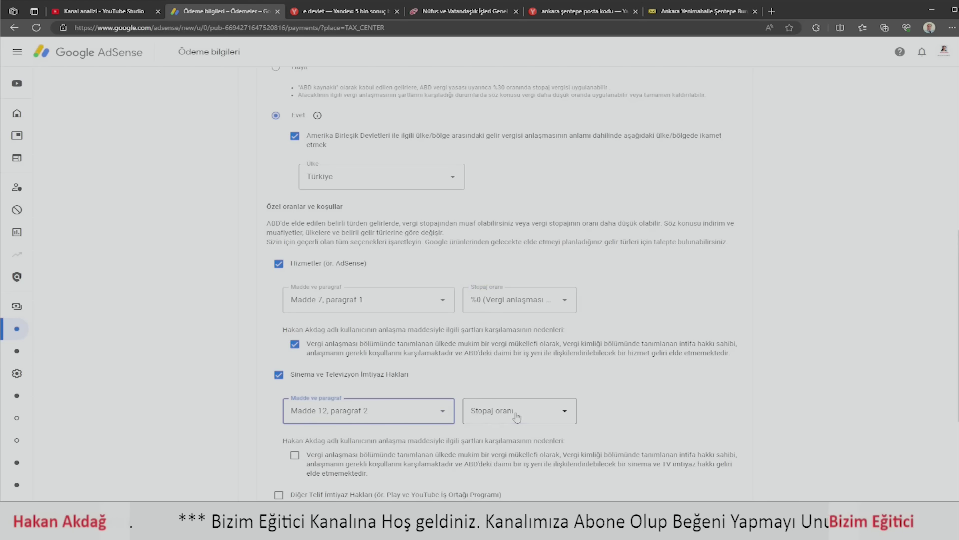
{"action": "left_click", "coordinate": [522, 415]}
{"action": "left_click", "coordinate": [510, 440]}
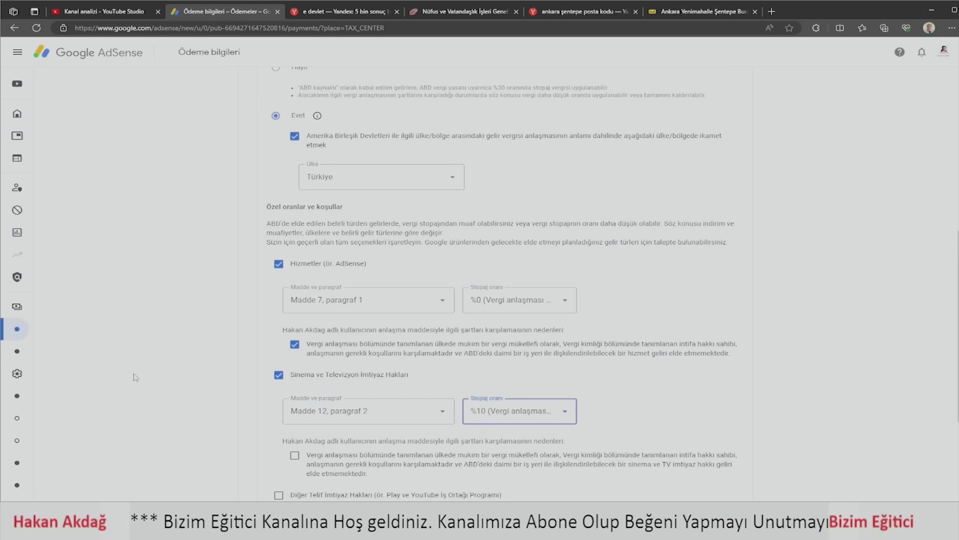
{"action": "scroll", "coordinate": [142, 377], "scroll_direction": "down", "scroll_amount": 3}
{"action": "left_click", "coordinate": [295, 326]}
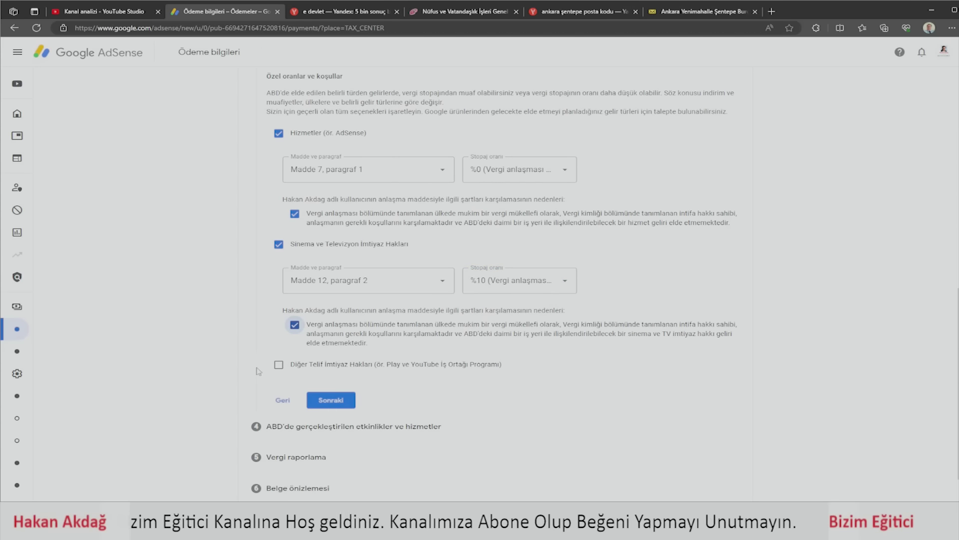
- Add other royalties at %10 under Madde 12, paragraf 2, confirm conditions, and submit the treaty step
{"action": "left_click", "coordinate": [278, 365]}
{"action": "left_click", "coordinate": [388, 398]}
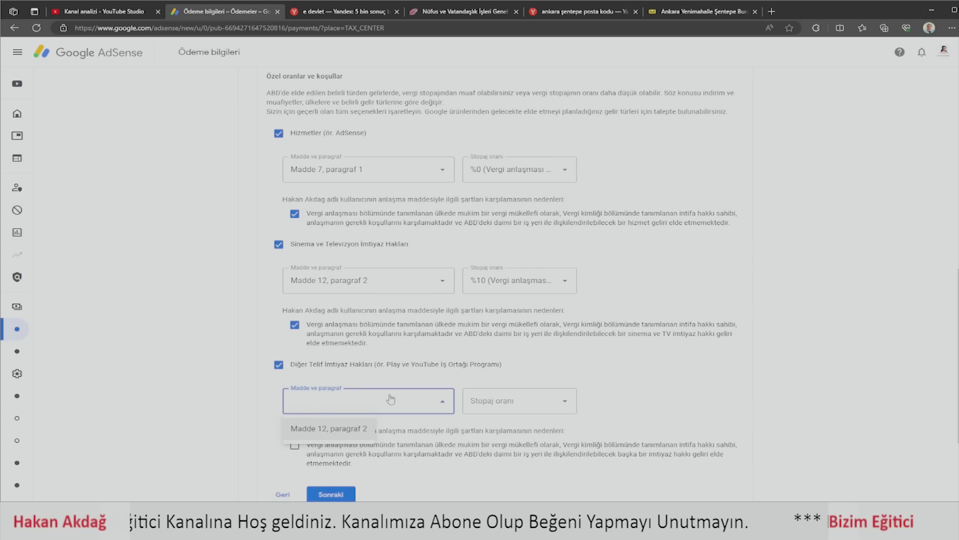
{"action": "left_click", "coordinate": [352, 434]}
{"action": "left_click", "coordinate": [518, 403]}
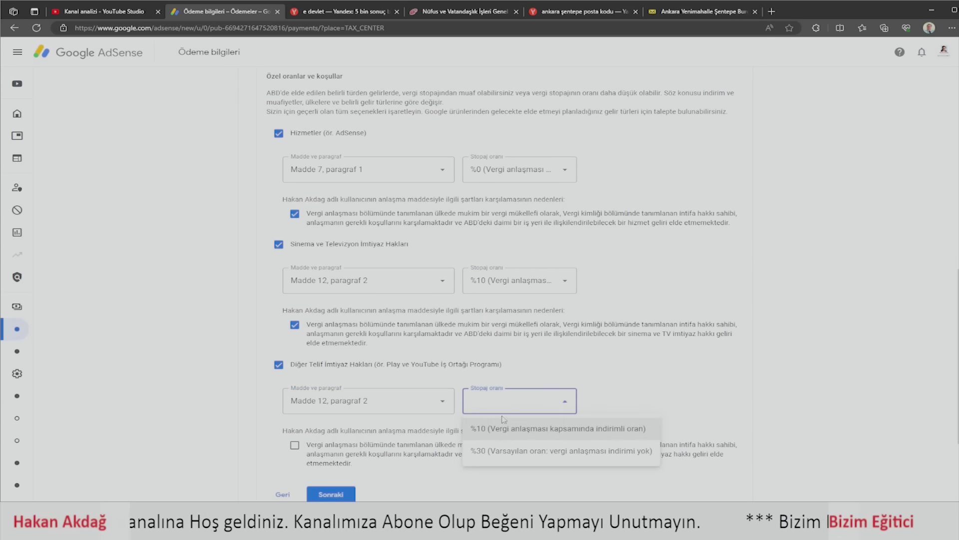
{"action": "left_click", "coordinate": [505, 431]}
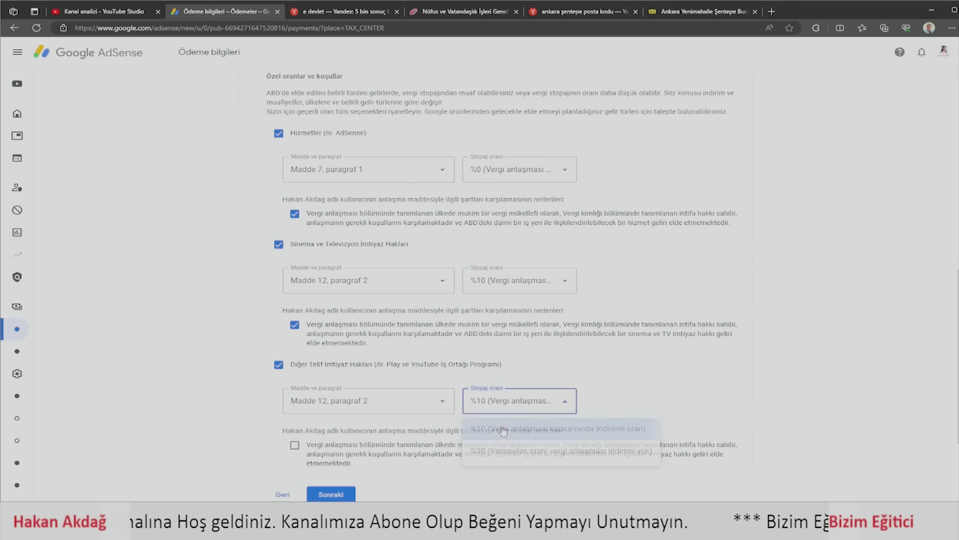
{"action": "left_click", "coordinate": [295, 444]}
{"action": "scroll", "coordinate": [460, 457], "scroll_direction": "down", "scroll_amount": 3}
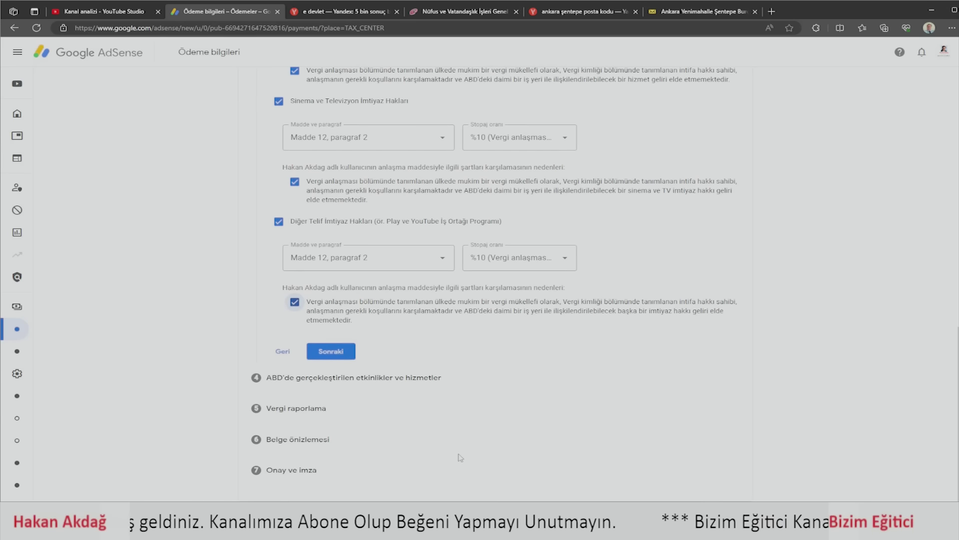
{"action": "left_click", "coordinate": [350, 354]}
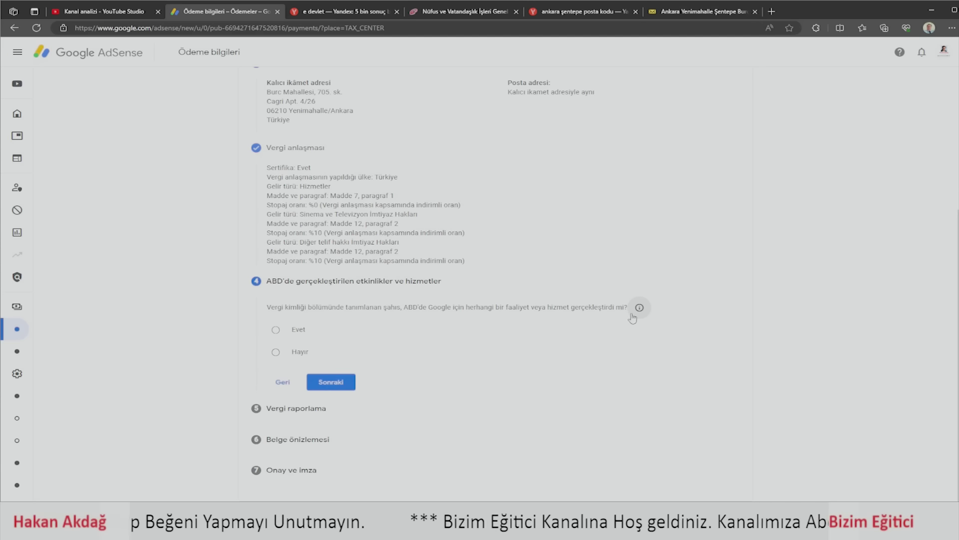
- Answer Hayır to US activities, confirm services are performed outside the US, and continue
{"action": "left_click", "coordinate": [271, 352]}
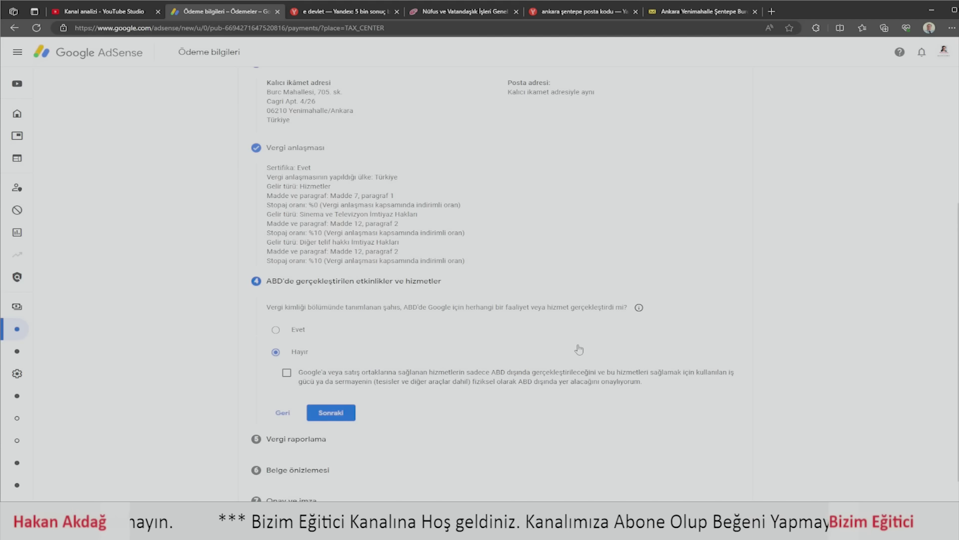
{"action": "left_click", "coordinate": [287, 372]}
{"action": "scroll", "coordinate": [503, 416], "scroll_direction": "down", "scroll_amount": 1}
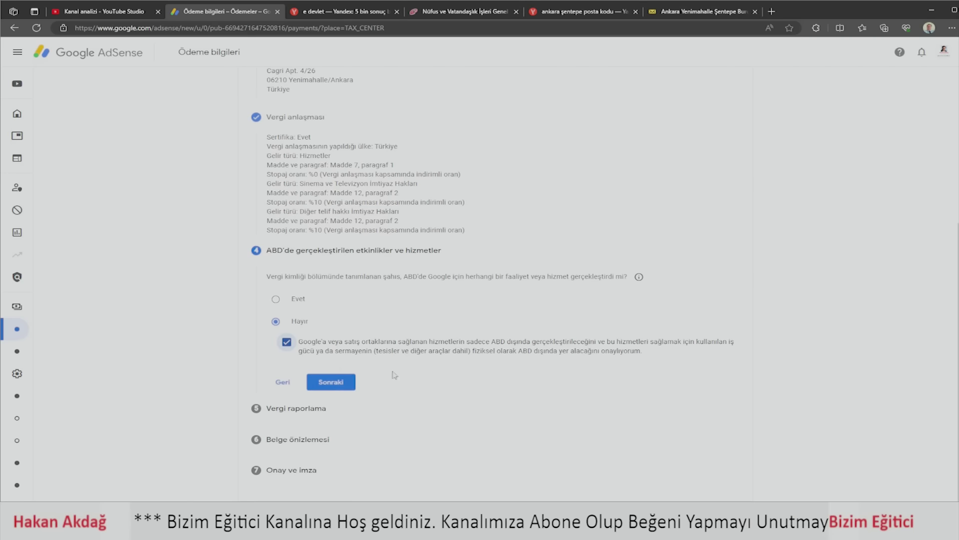
{"action": "left_click", "coordinate": [336, 384]}
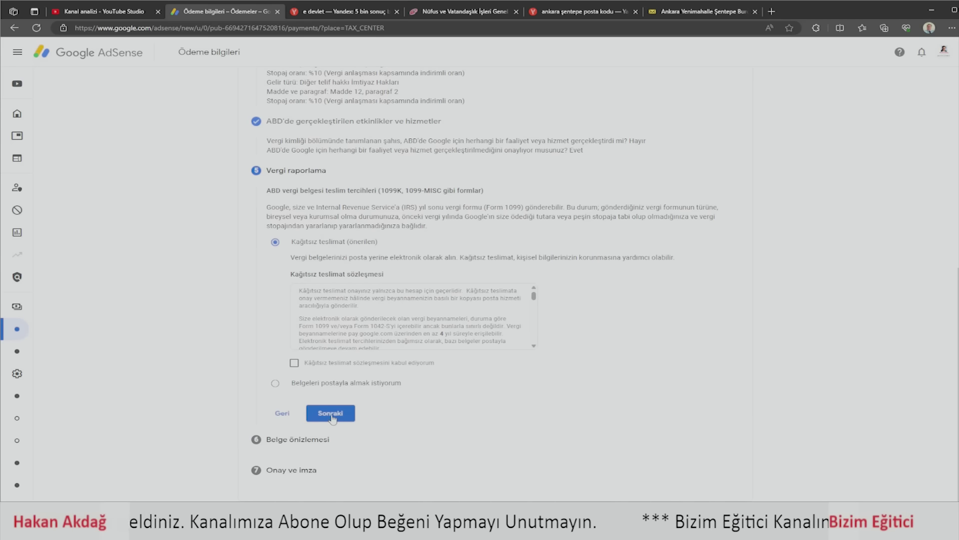
- Accept paperless delivery, then confirm the four generated W-8BEN PDF previews and proceed to signing
{"action": "left_click", "coordinate": [295, 363]}
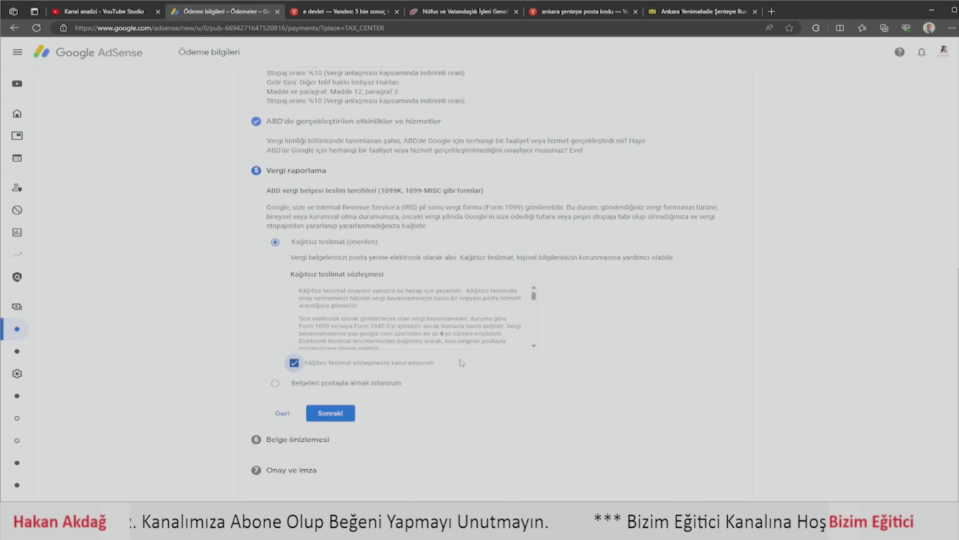
{"action": "left_click", "coordinate": [313, 415]}
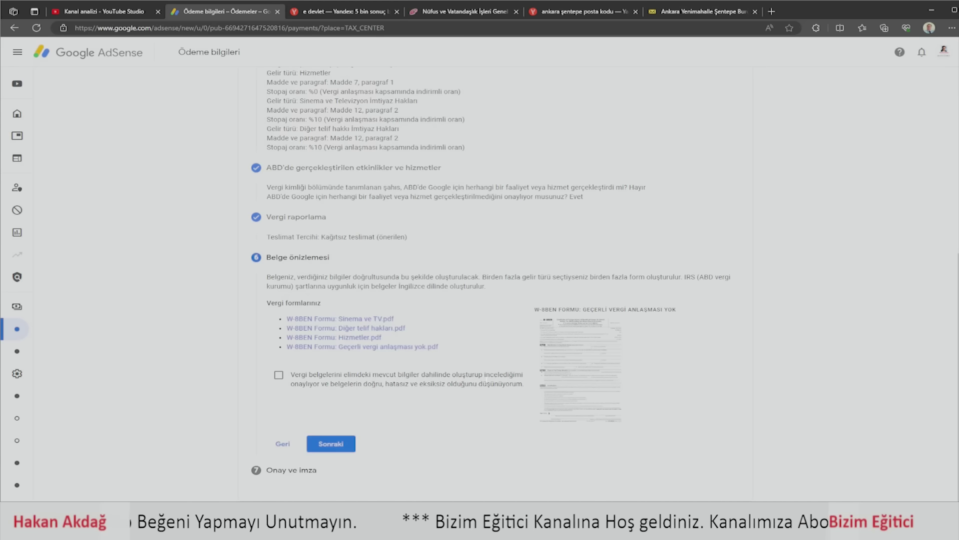
{"action": "left_click", "coordinate": [278, 375]}
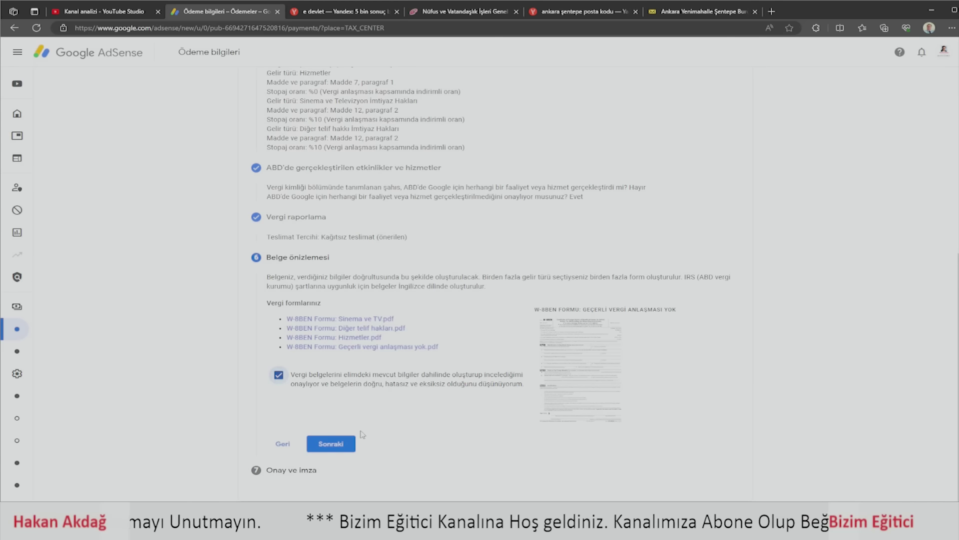
{"action": "left_click", "coordinate": [331, 443]}
{"action": "scroll", "coordinate": [480, 398], "scroll_direction": "down", "scroll_amount": 4}
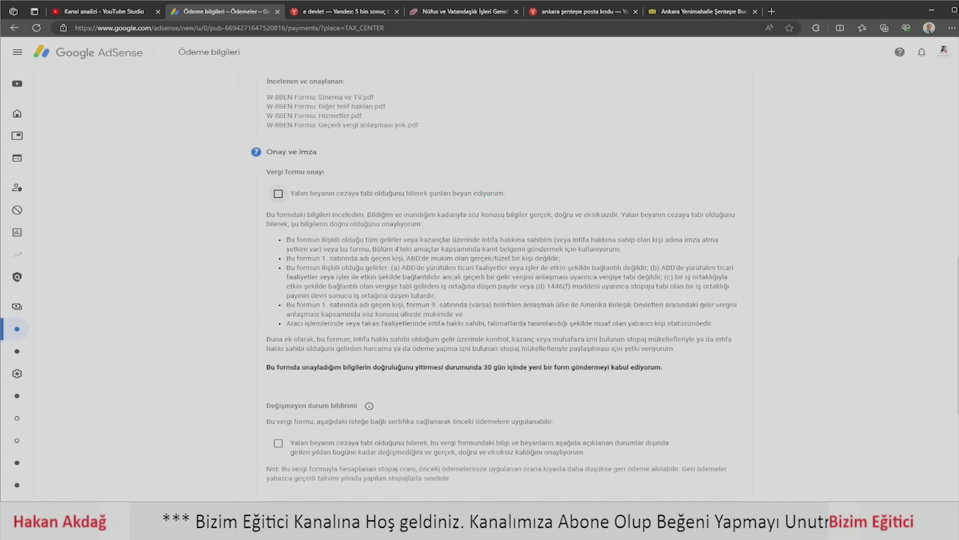
- Tick the 'Yalan beyanın...' certification and the Değişmeyen durum bildirimi checkbox, showing year 2020
{"action": "left_click", "coordinate": [277, 194]}
{"action": "scroll", "coordinate": [461, 267], "scroll_direction": "down", "scroll_amount": 1}
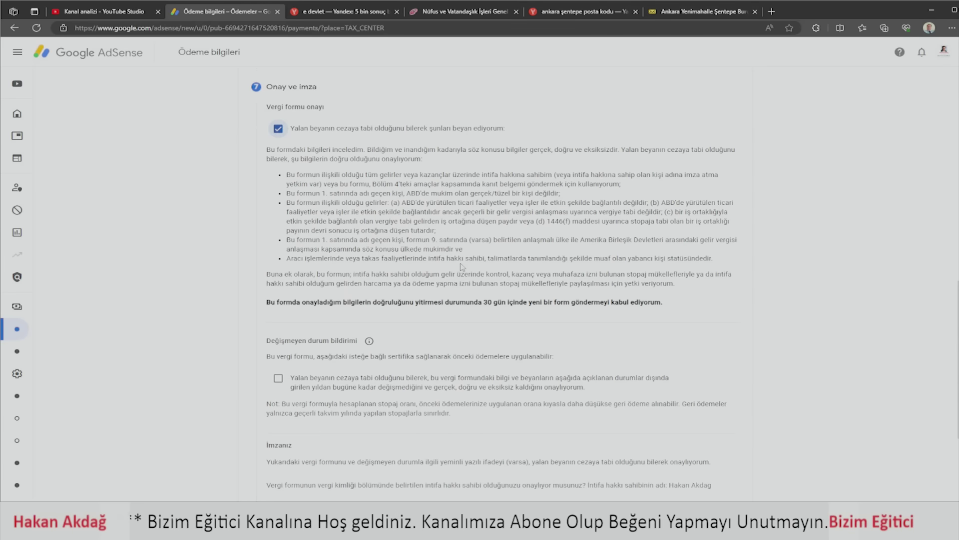
{"action": "scroll", "coordinate": [461, 268], "scroll_direction": "down", "scroll_amount": 1}
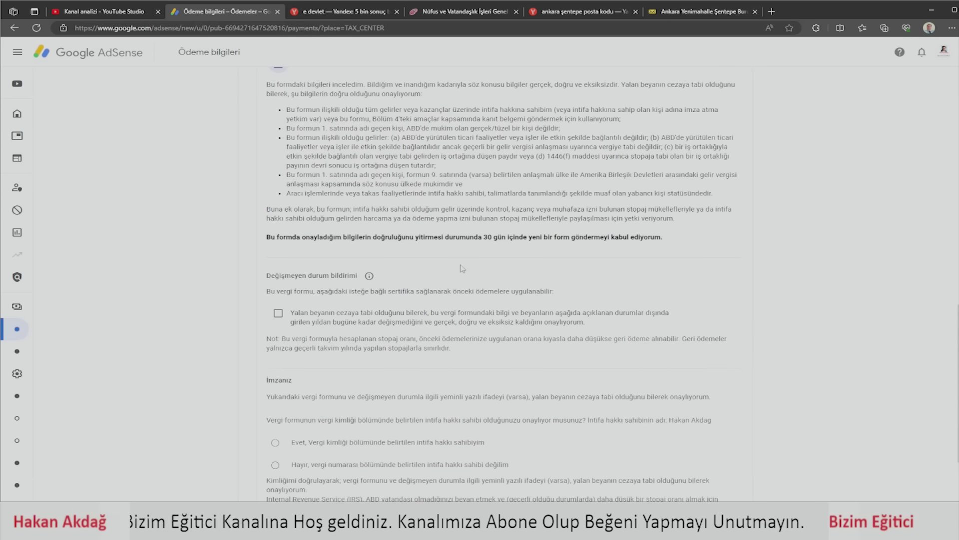
{"action": "left_click", "coordinate": [279, 313]}
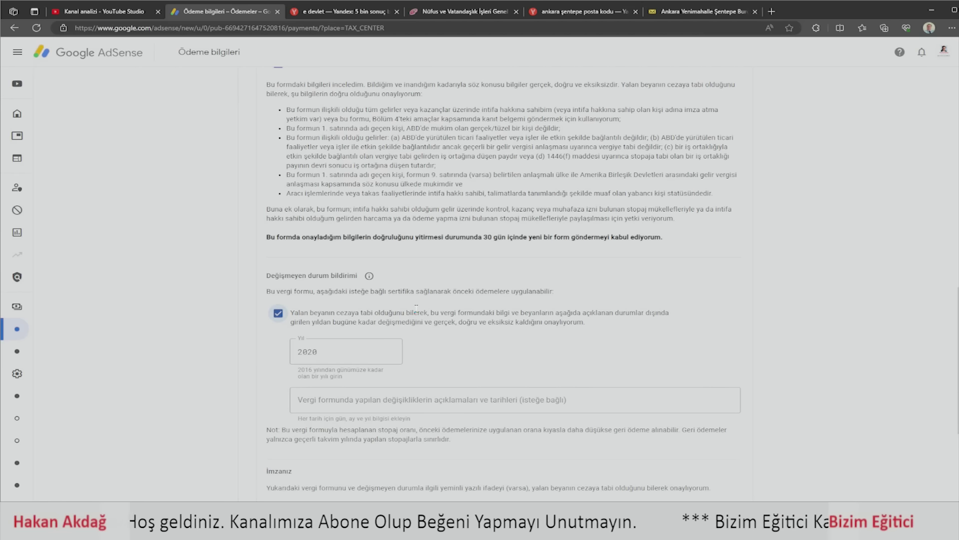
{"action": "scroll", "coordinate": [414, 309], "scroll_direction": "down", "scroll_amount": 1}
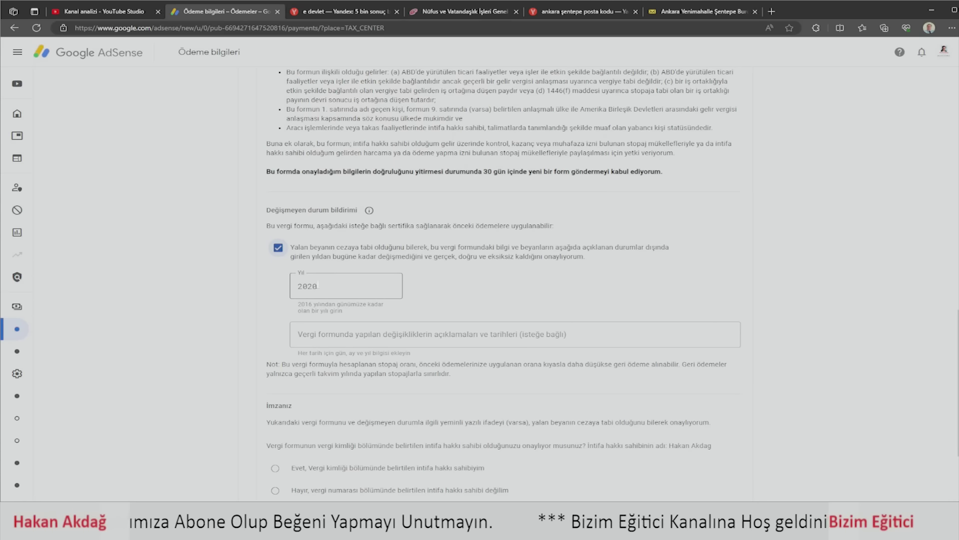
- Change the unchanged-status year from 2020 to 2022
{"action": "left_click", "coordinate": [317, 286]}
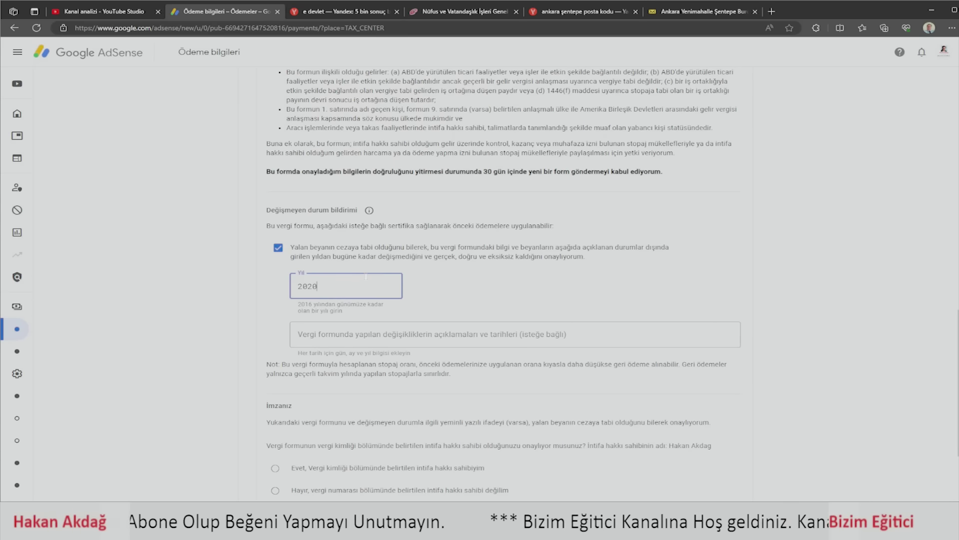
{"action": "key", "text": "BackSpace"}
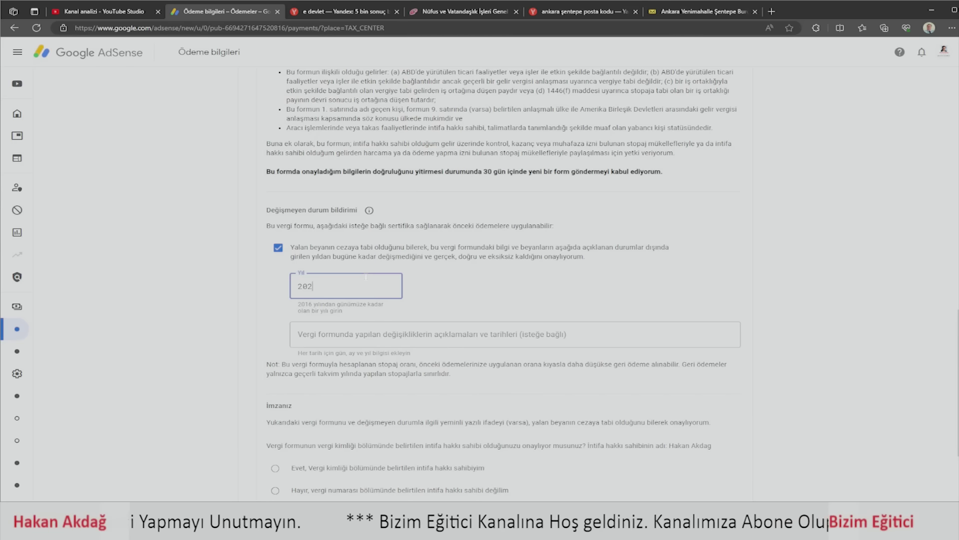
{"action": "type", "text": "2"}
{"action": "key", "text": "Tab"}
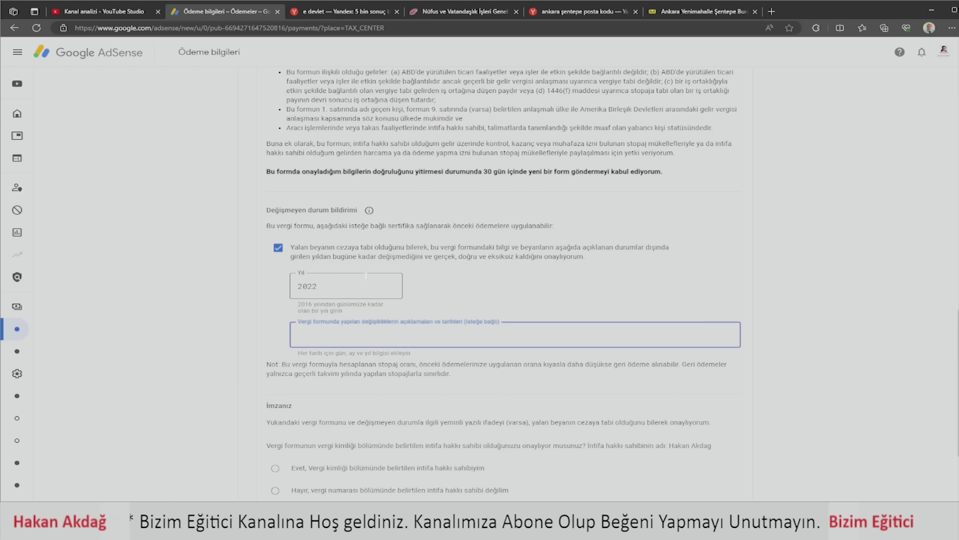
- Enter the change description as 'Adres Degisikligi', replacing the accented Turkish spelling
{"action": "type", "text": "A"}
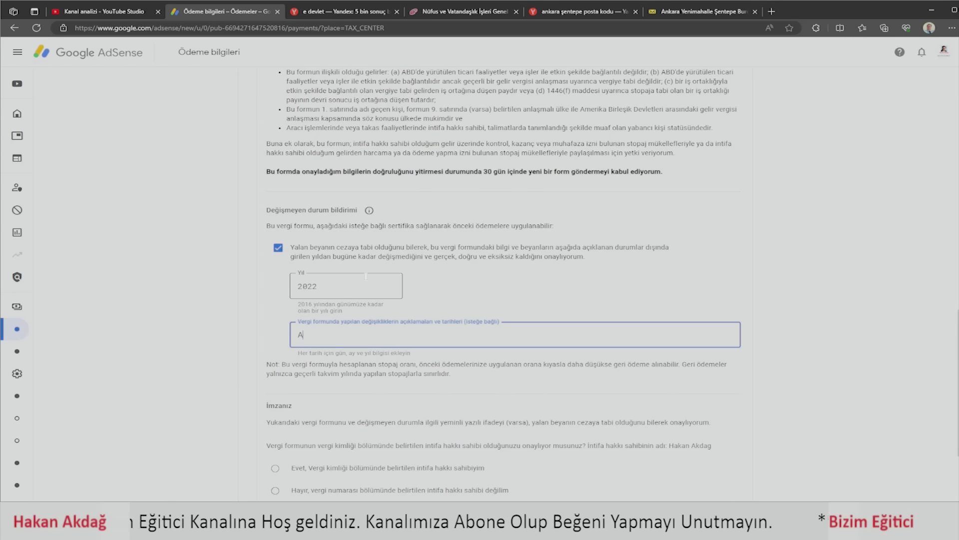
{"action": "type", "text": "dres Deği"}
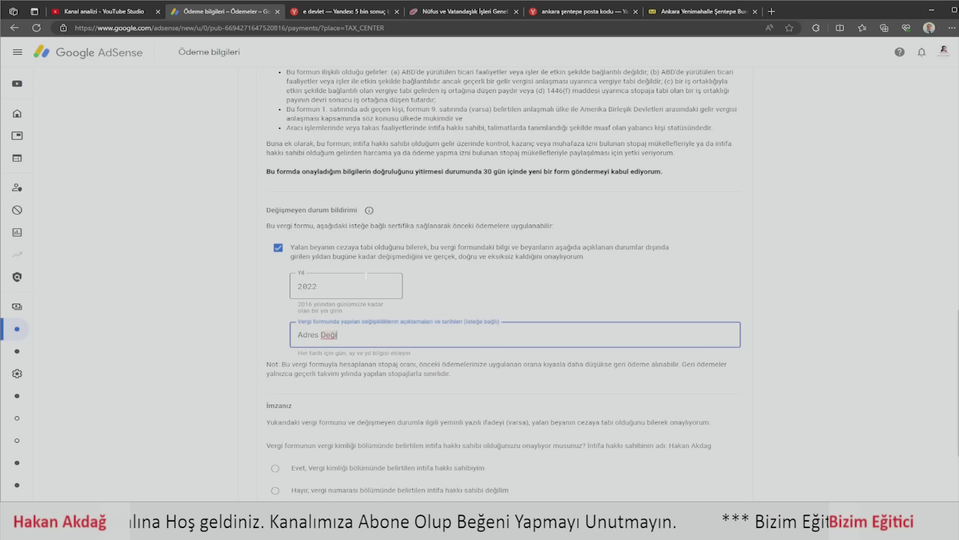
{"action": "type", "text": "şikliği"}
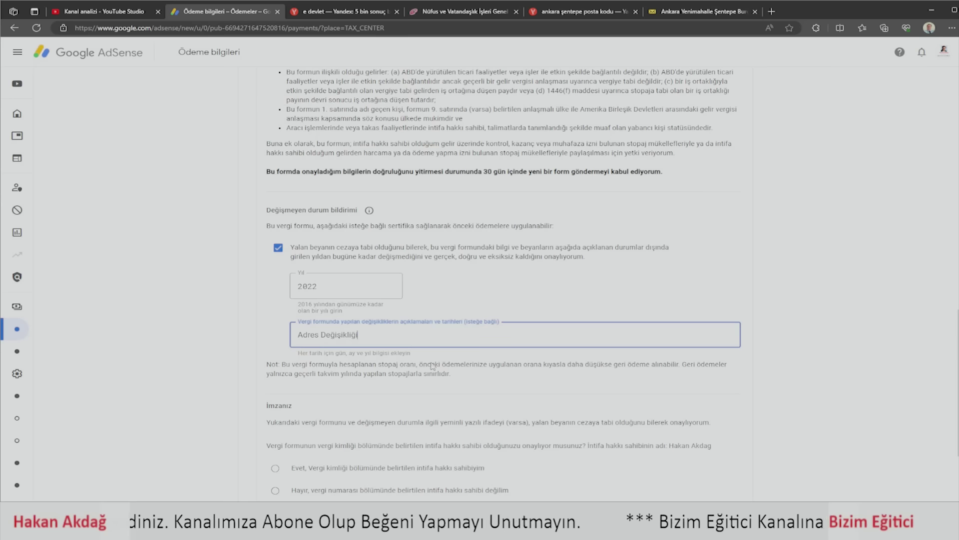
{"action": "left_click", "coordinate": [471, 381]}
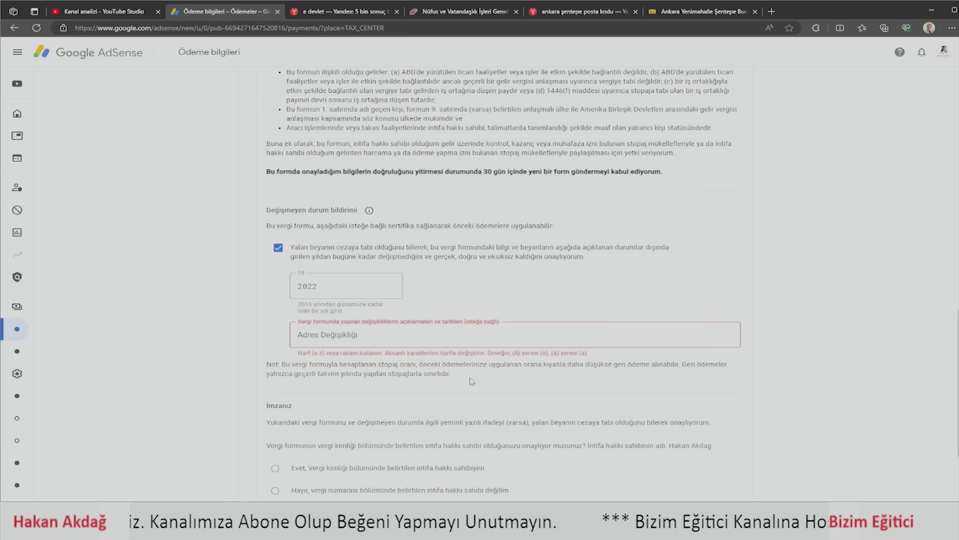
{"action": "left_click", "coordinate": [363, 333]}
{"action": "key", "text": "BackSpace"}
{"action": "key", "text": "BackSpace"}
{"action": "key", "text": "BackSpace"}
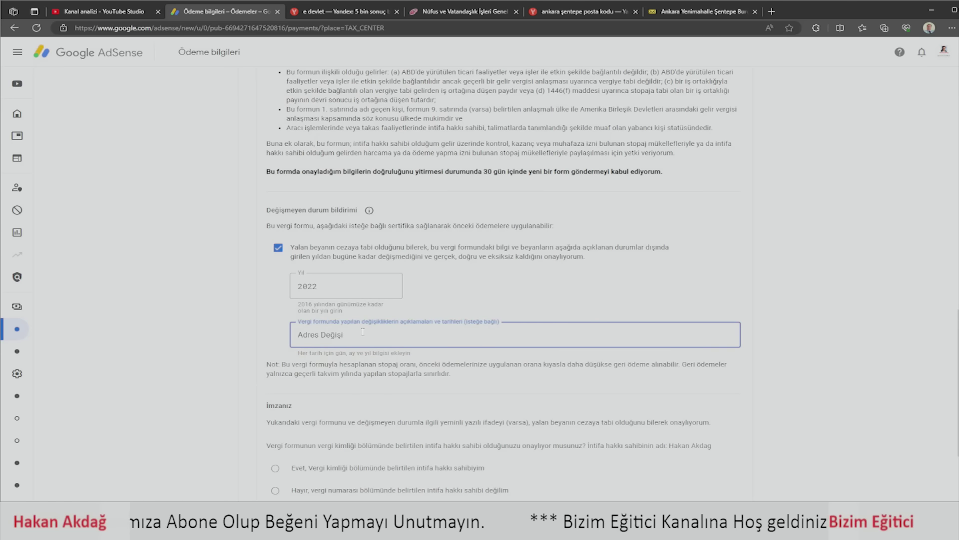
{"action": "key", "text": "BackSpace"}
{"action": "key", "text": "BackSpace"}
{"action": "key", "text": "BackSpace"}
{"action": "key", "text": "BackSpace"}
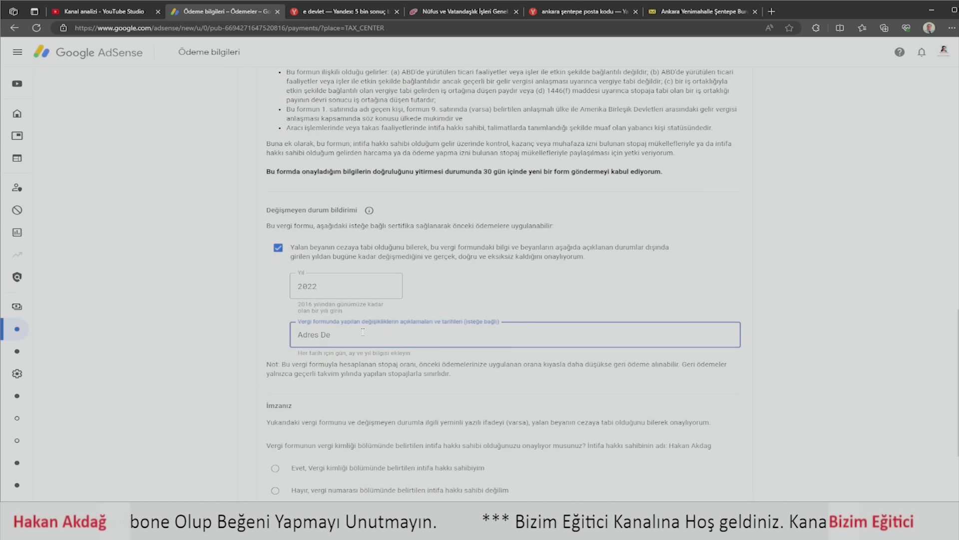
{"action": "key", "text": "BackSpace"}
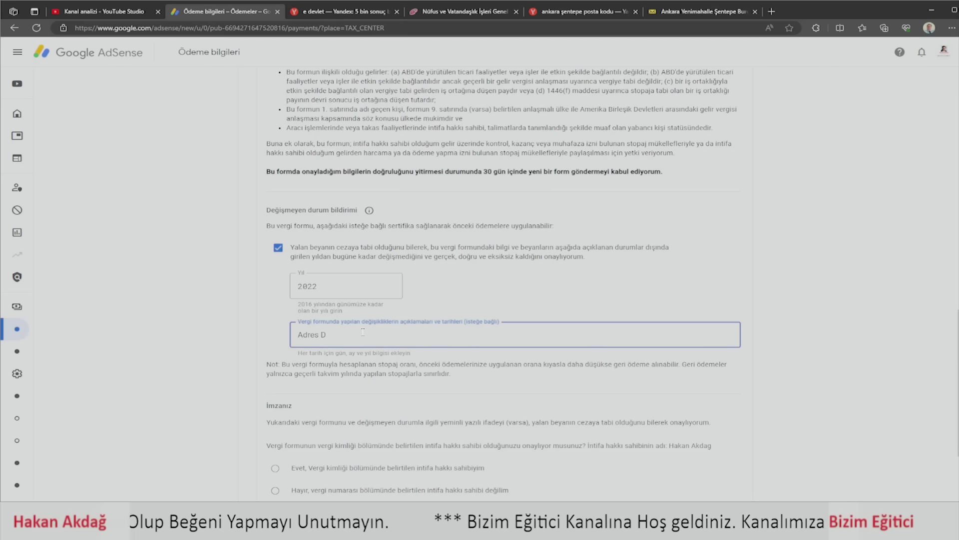
{"action": "type", "text": "egis"}
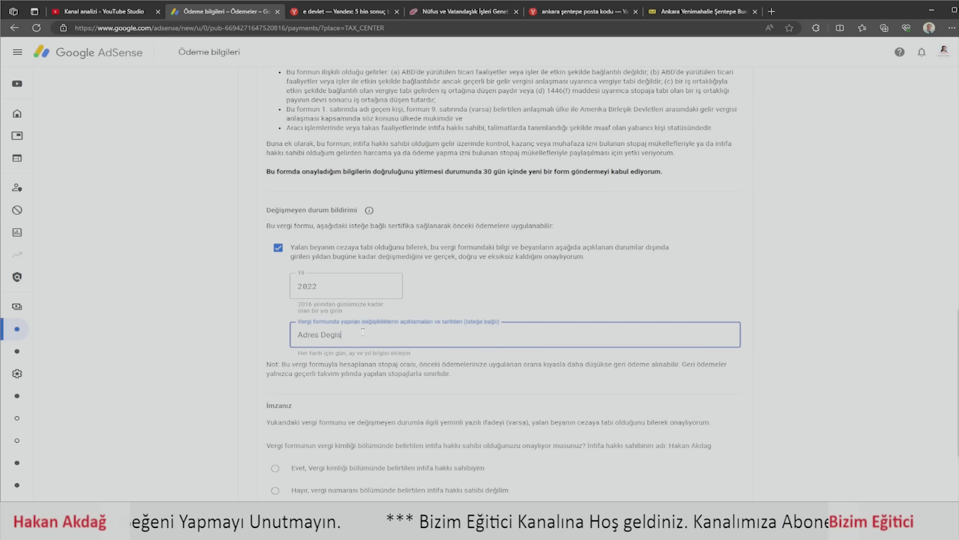
{"action": "type", "text": "ikligi"}
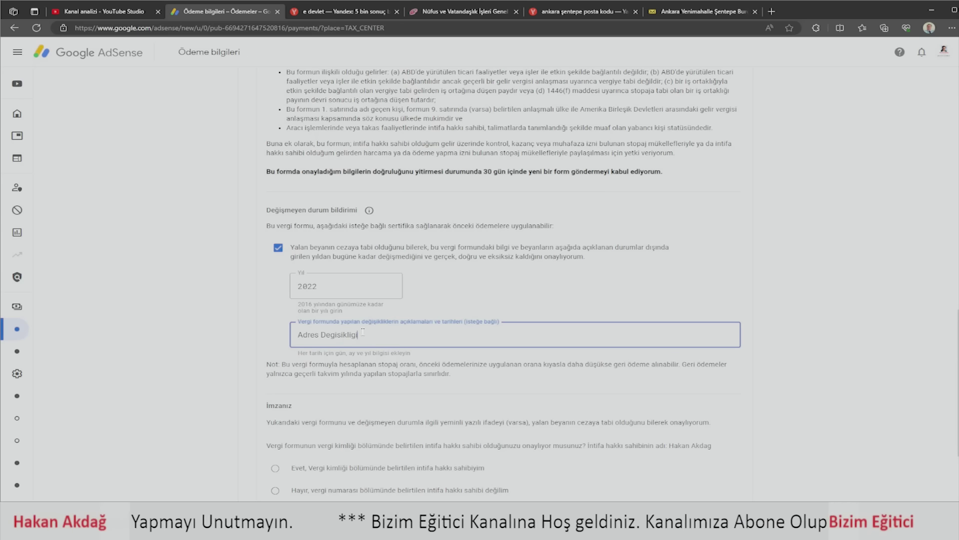
{"action": "left_click", "coordinate": [637, 298]}
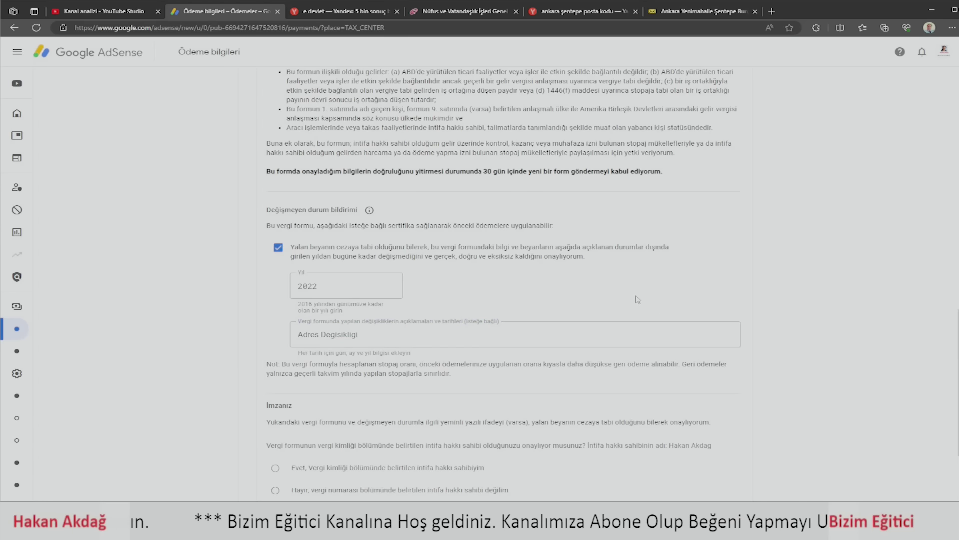
- Select Evet under İmzanız, confirming you are the beneficial owner named in Vergi kimliği
{"action": "scroll", "coordinate": [638, 300], "scroll_direction": "down", "scroll_amount": 3}
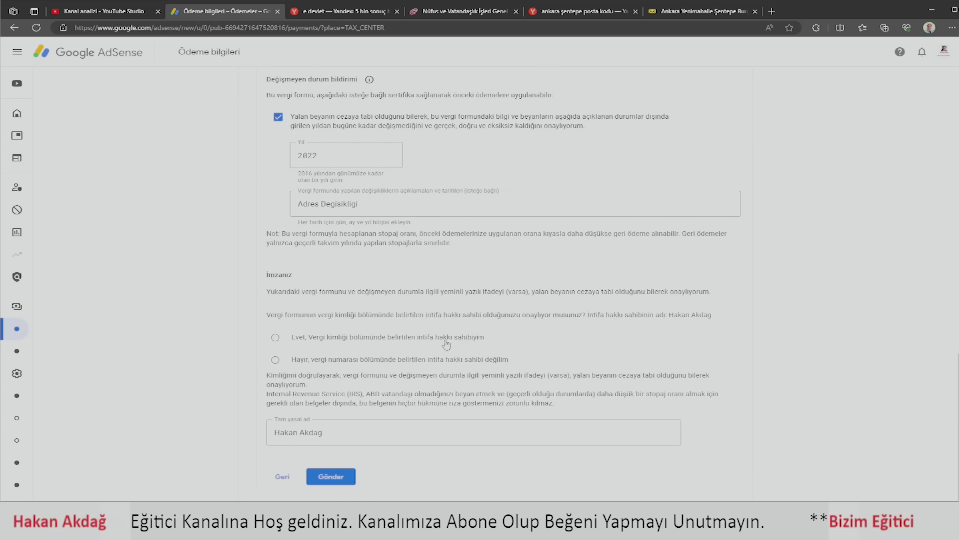
{"action": "left_click", "coordinate": [274, 337]}
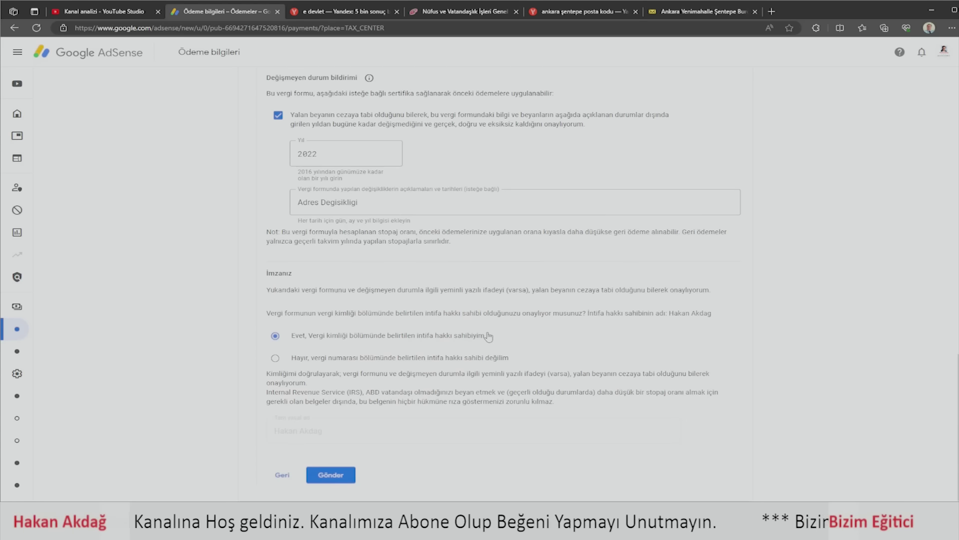